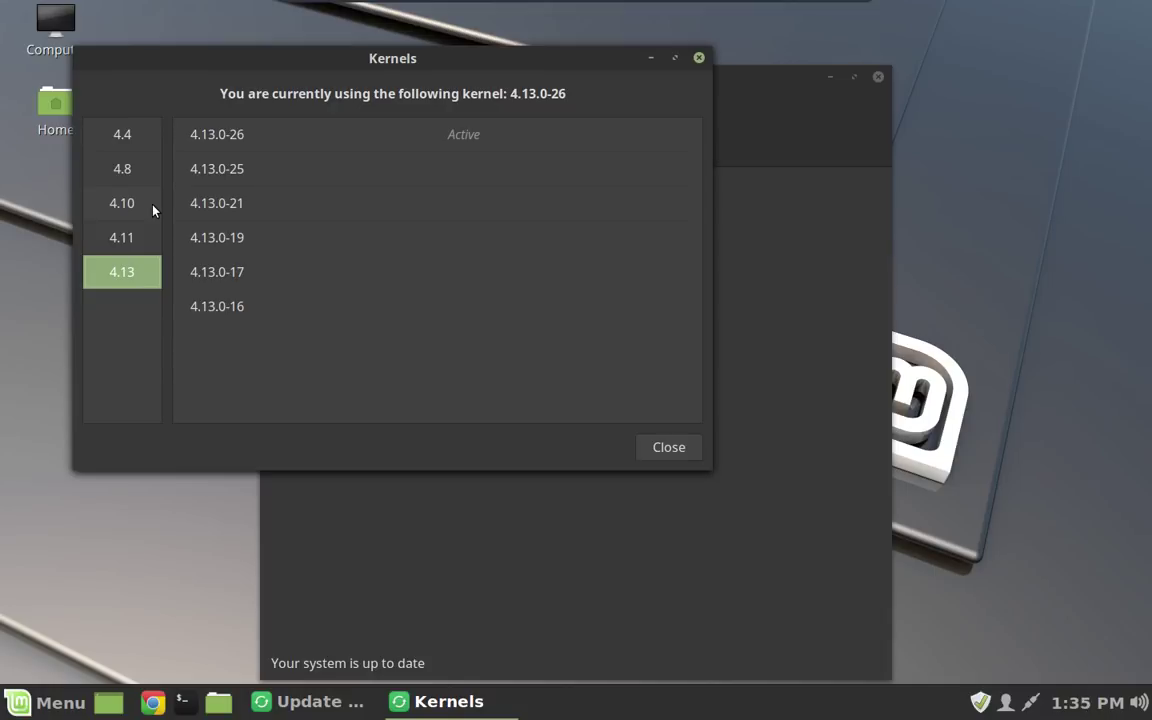
Step: View the available kernels in the 4.4 series and close the Kernels window
{"action": "left_click", "coordinate": [137, 139]}
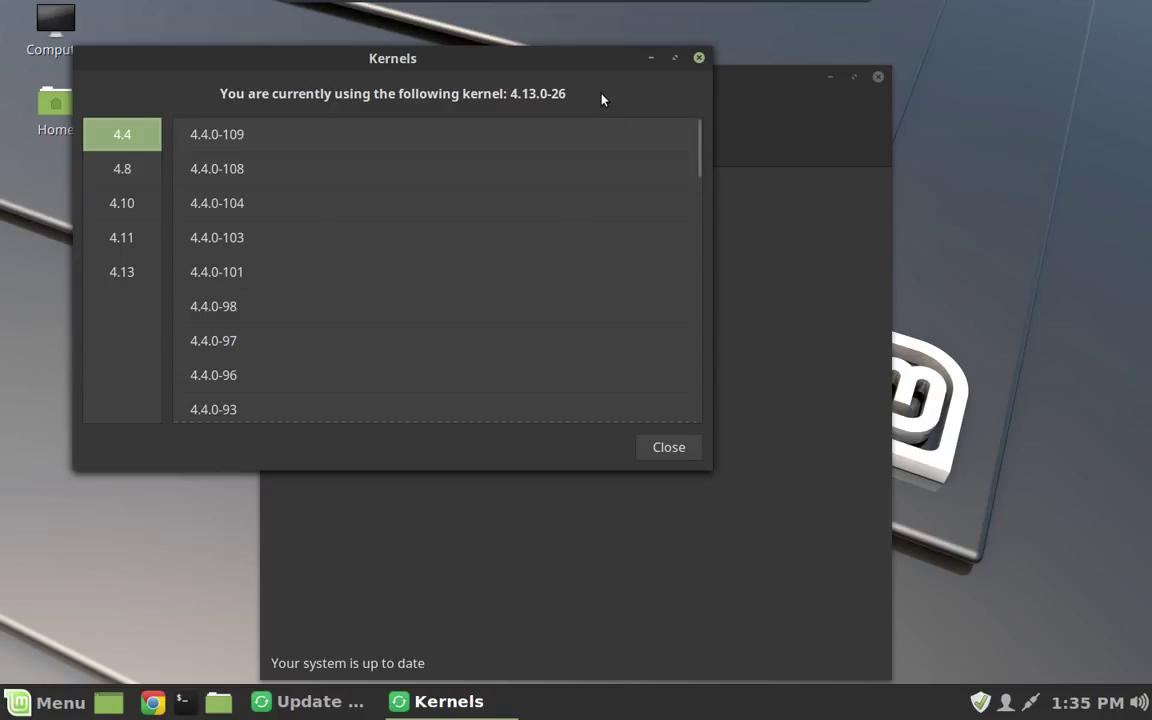
{"action": "left_click", "coordinate": [699, 55]}
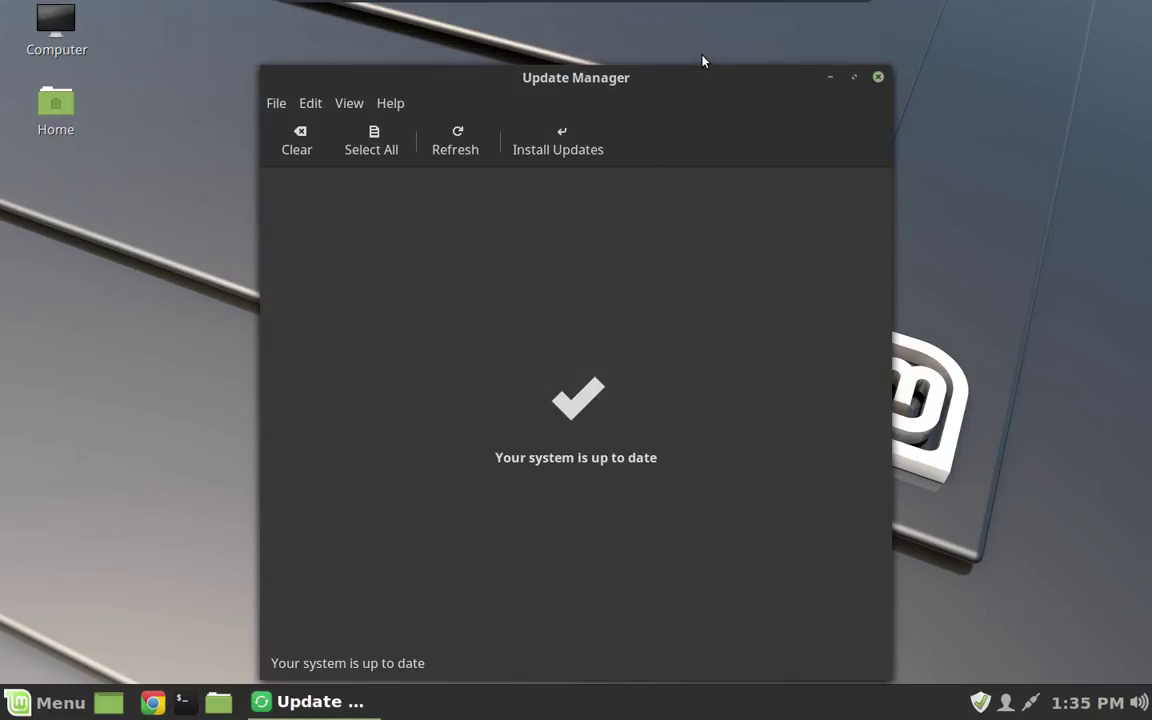
Step: Review the Update Manager preferences and dismiss them without applying changes
{"action": "left_click", "coordinate": [277, 108]}
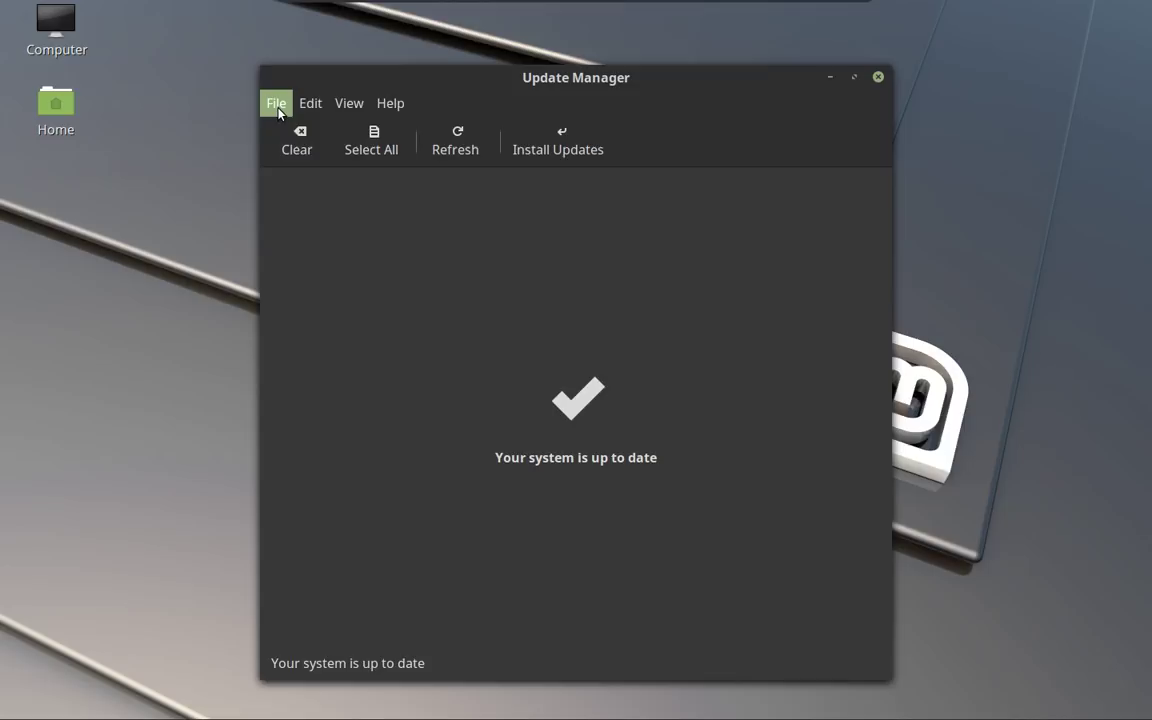
{"action": "mouse_move", "coordinate": [311, 107]}
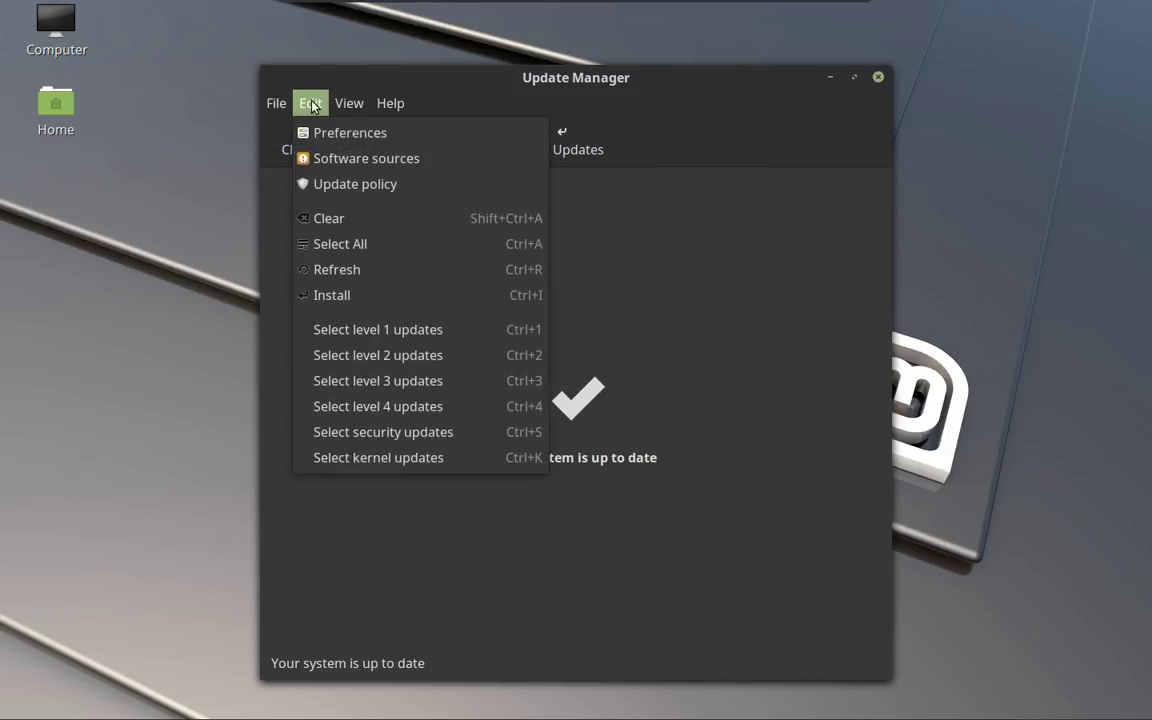
{"action": "left_click", "coordinate": [418, 134]}
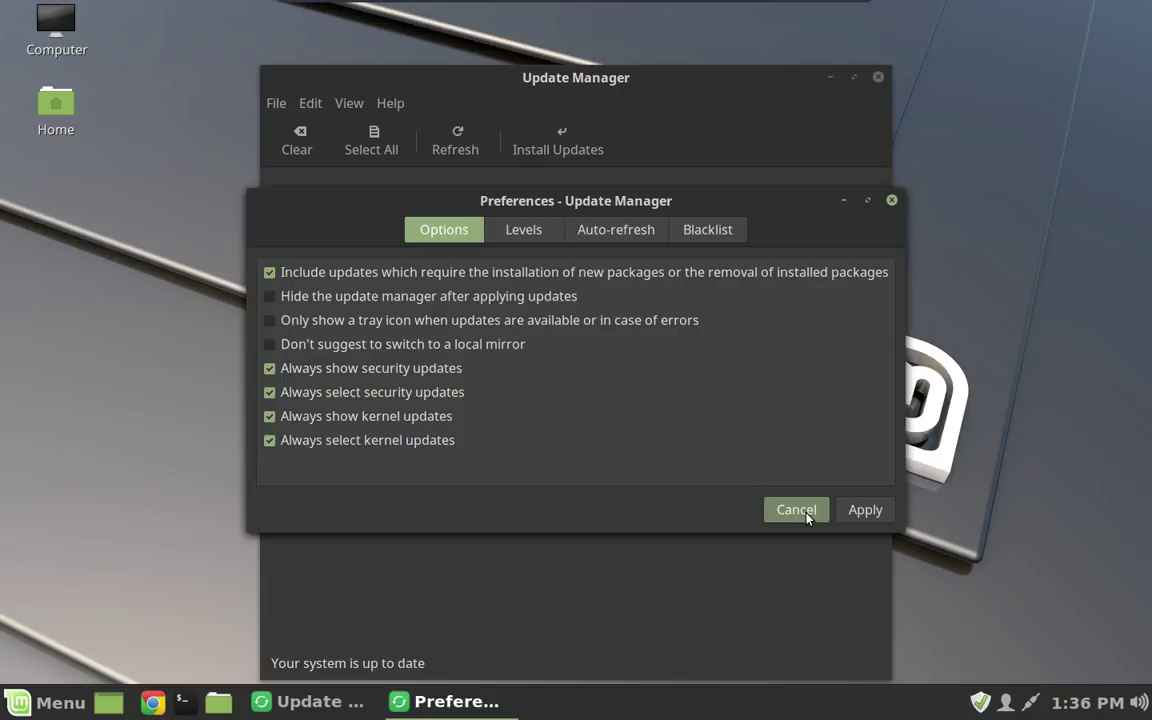
{"action": "left_click", "coordinate": [796, 510]}
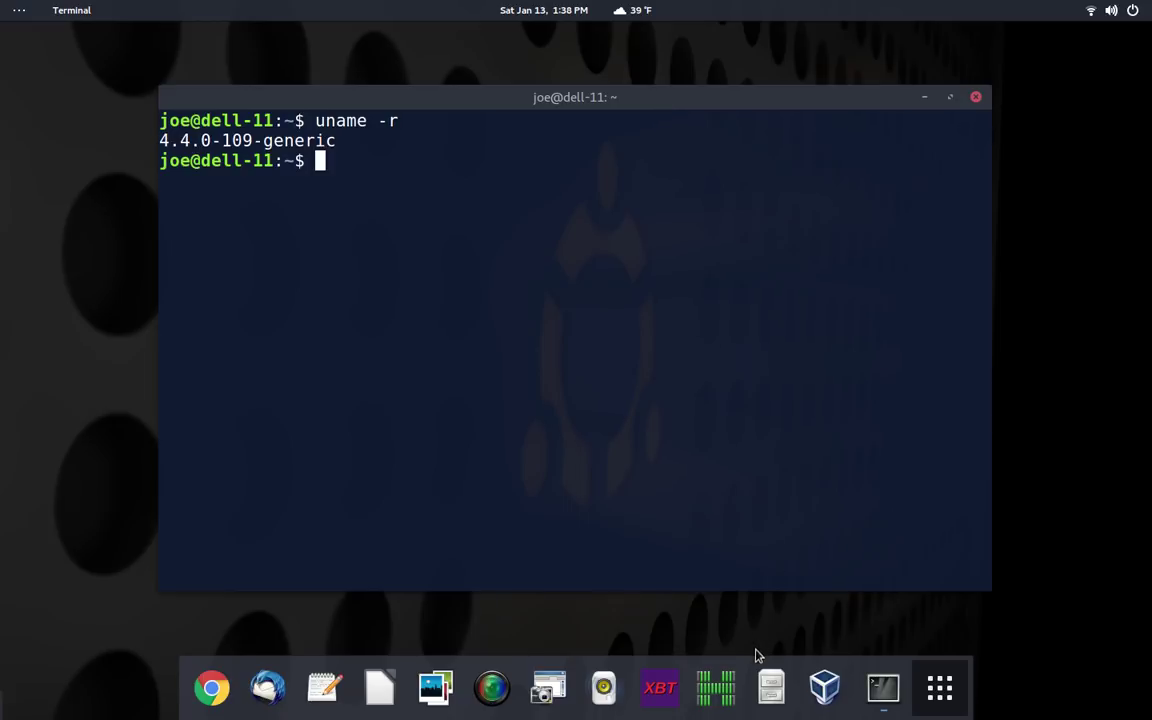
Step: Browse the Documents folder and the Packages folder inside Downloads in the file manager, selecting the arc-theme package before closing it
{"action": "left_click", "coordinate": [762, 681]}
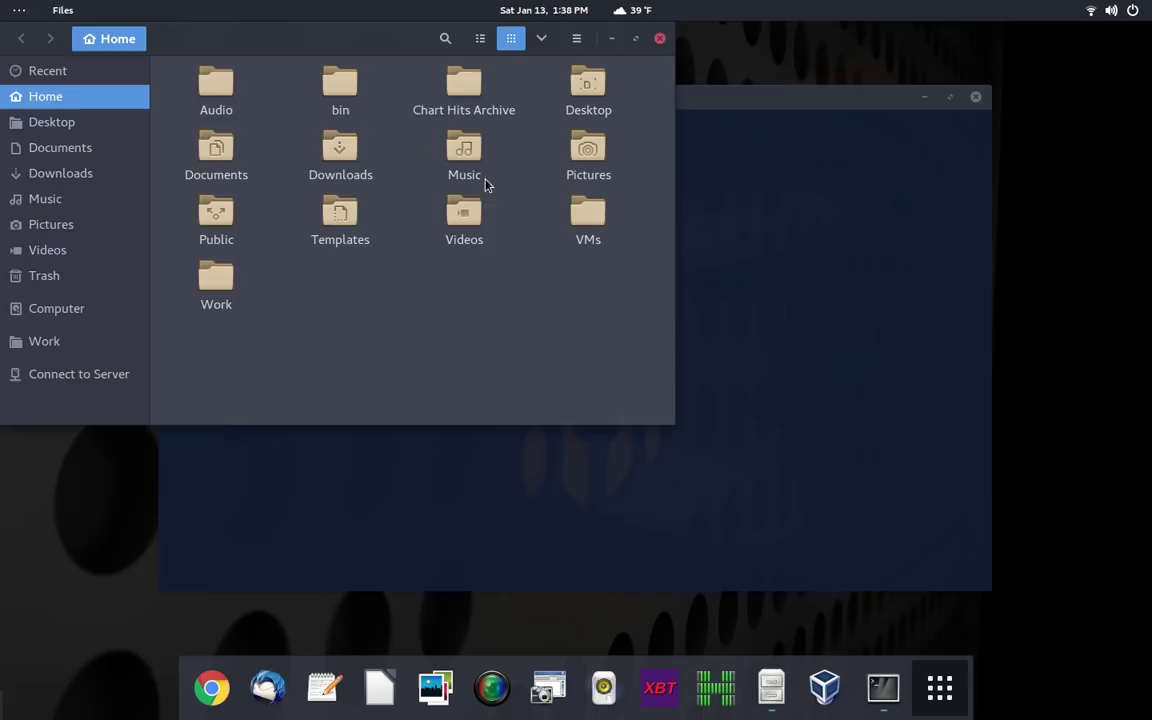
{"action": "left_click_drag", "start_coordinate": [355, 37], "coordinate": [527, 134]}
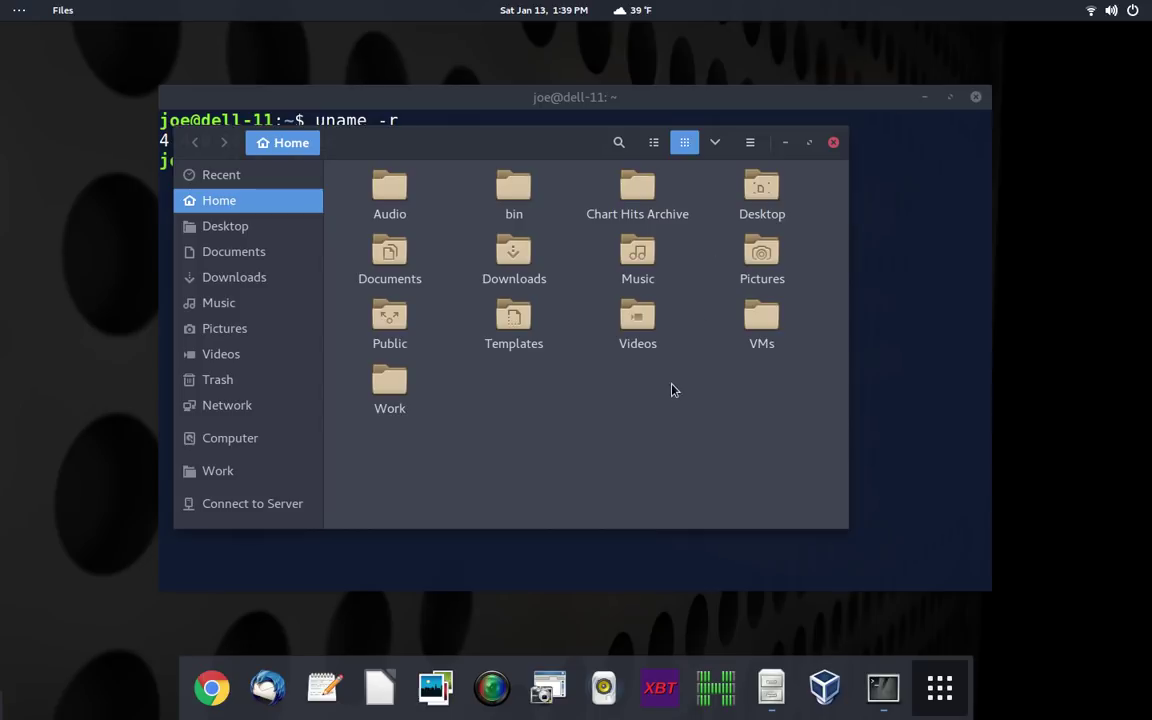
{"action": "double_click", "coordinate": [398, 266]}
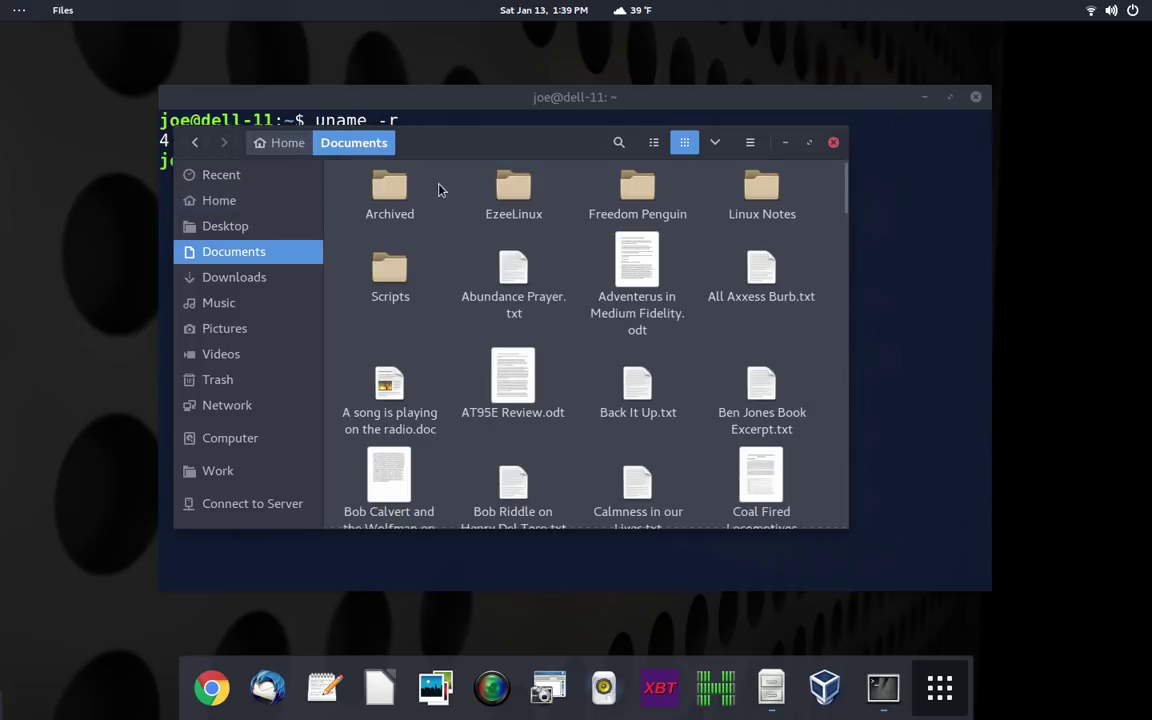
{"action": "left_click", "coordinate": [263, 278]}
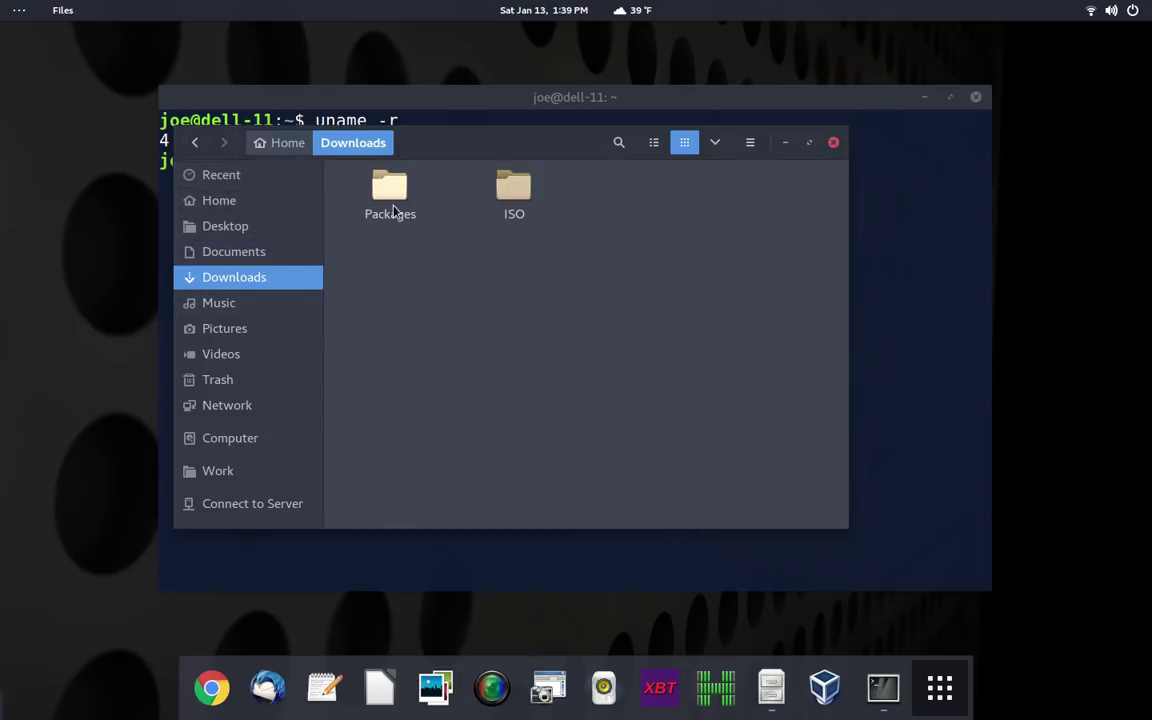
{"action": "double_click", "coordinate": [399, 206]}
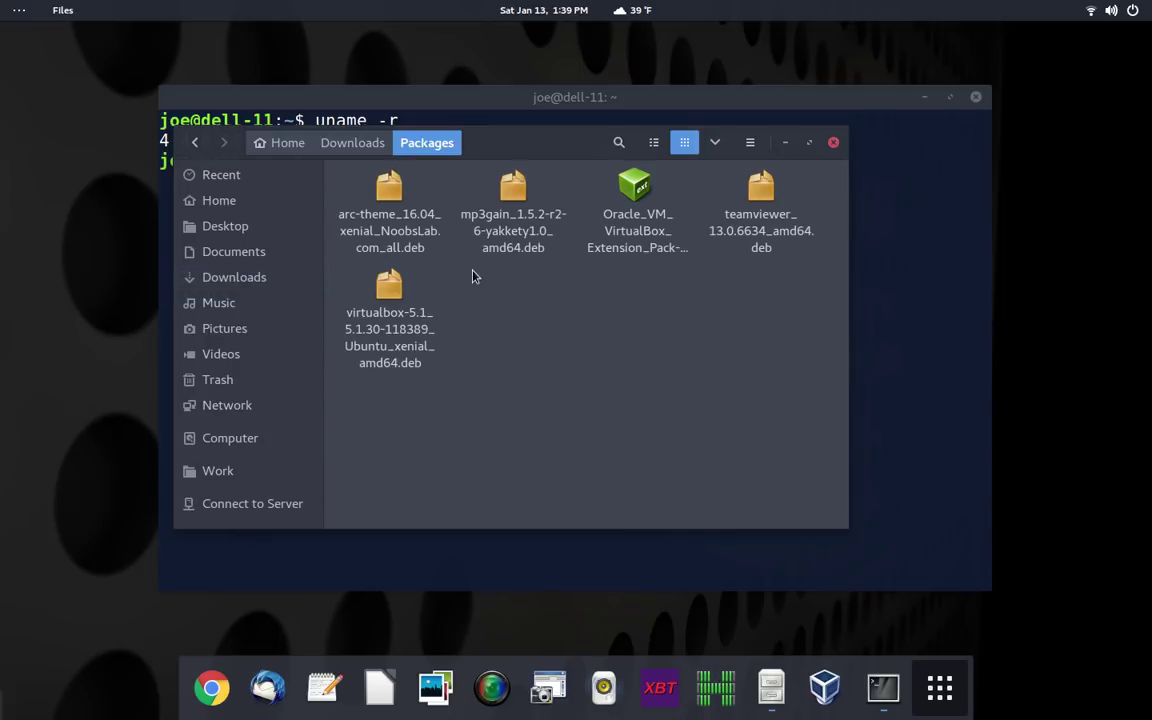
{"action": "left_click", "coordinate": [378, 234]}
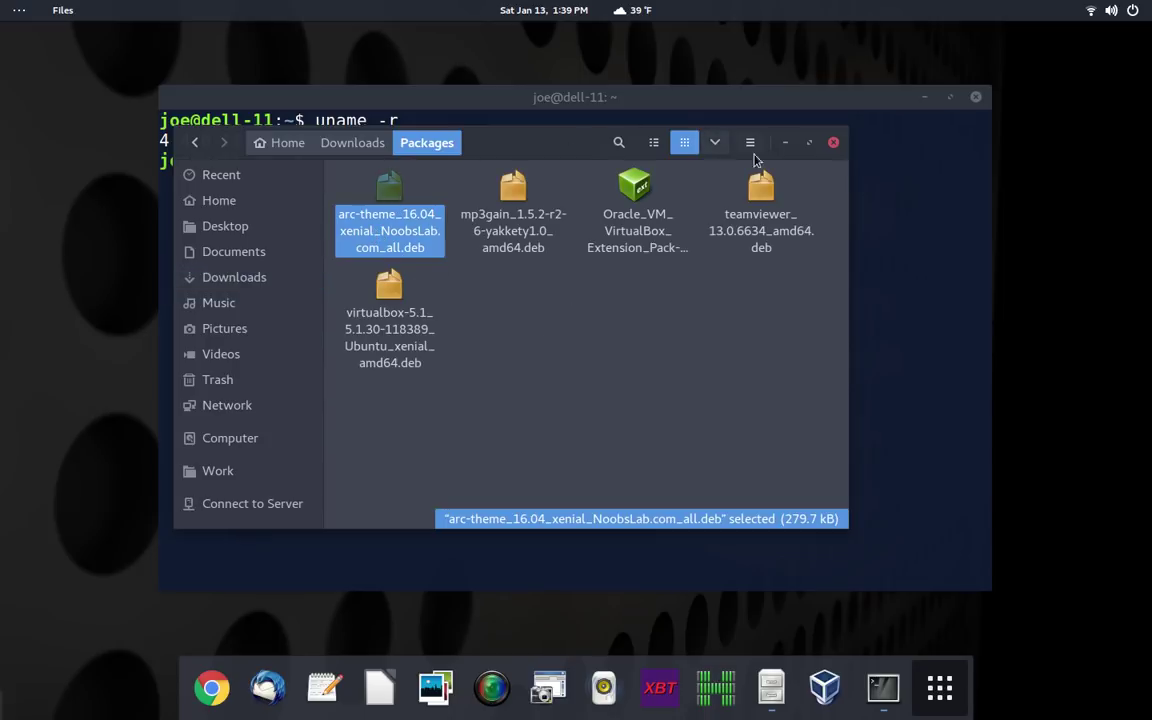
{"action": "left_click", "coordinate": [835, 143]}
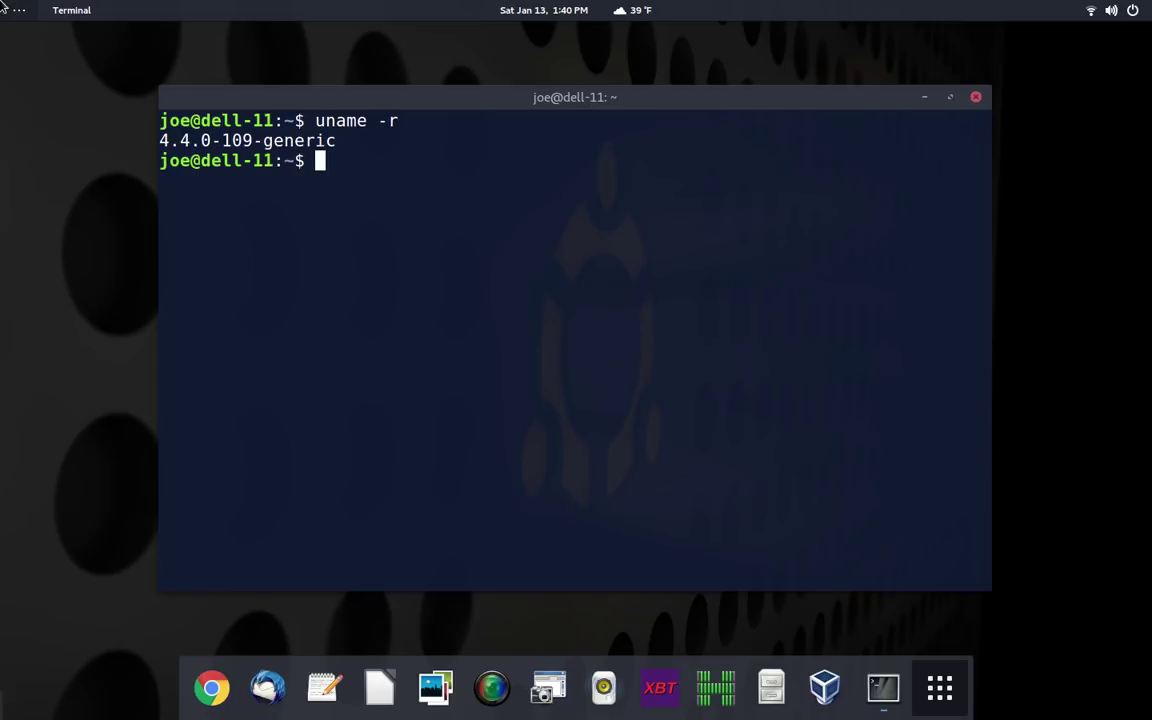
Step: Search the Activities overview for "tweak" and open Tweak Tool
{"action": "mouse_move", "coordinate": [2, 5]}
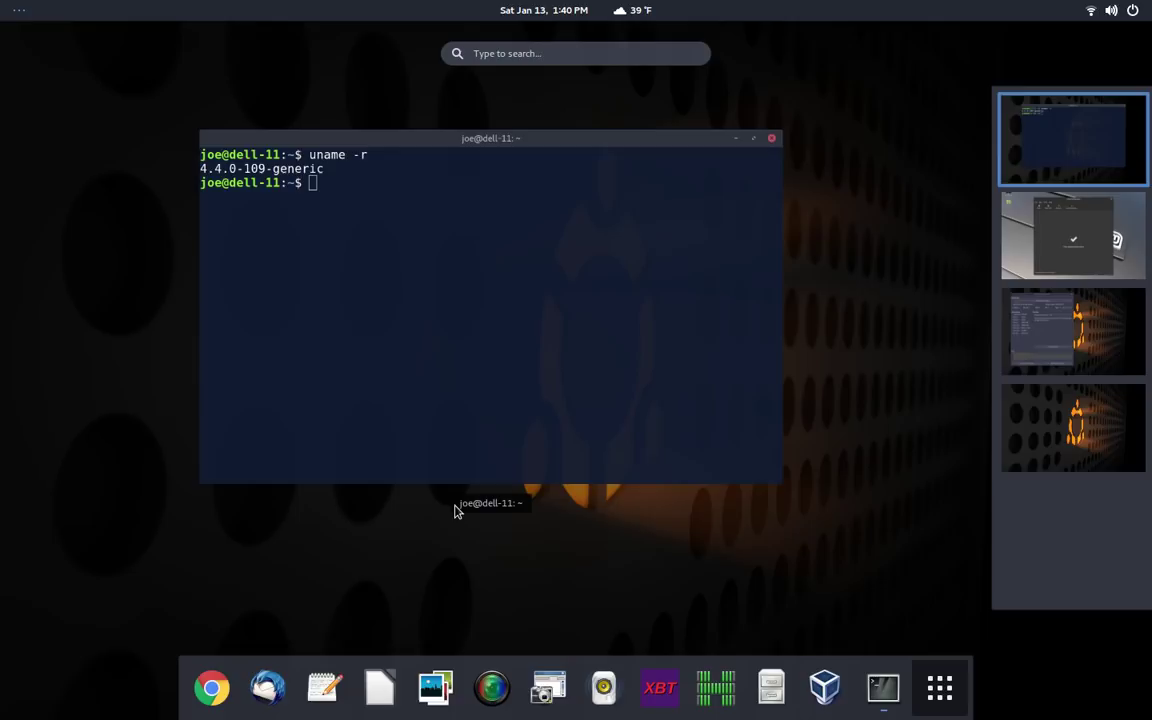
{"action": "left_click", "coordinate": [599, 49]}
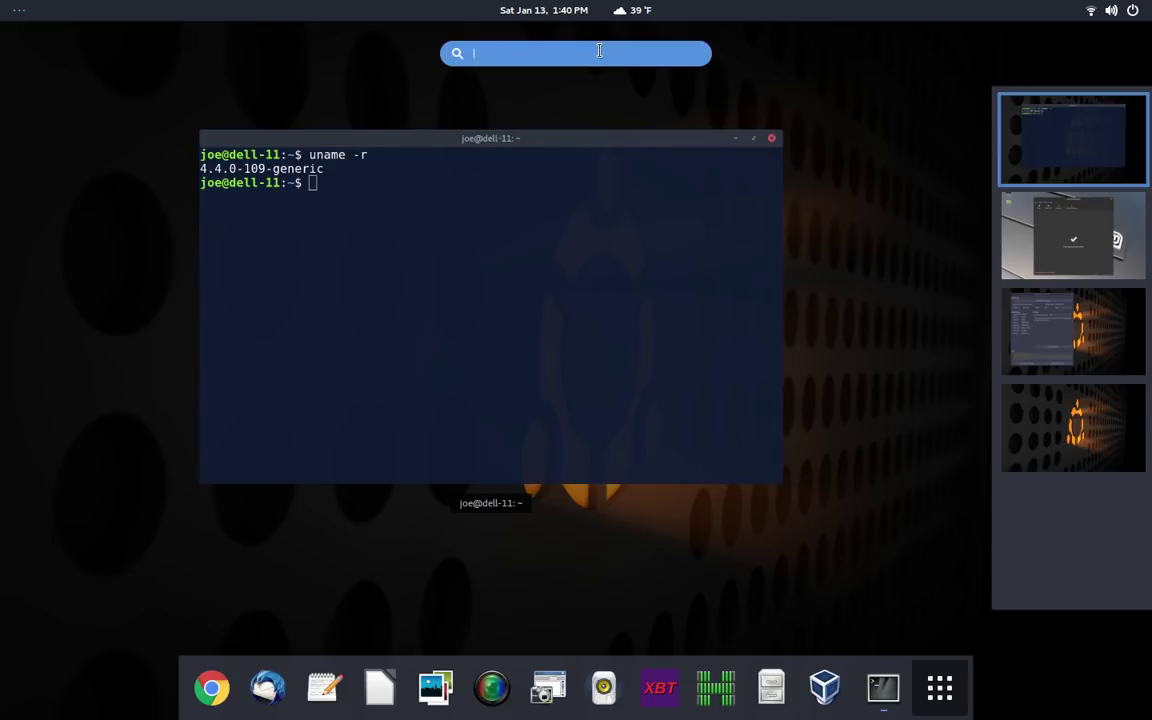
{"action": "type", "text": "tweak"}
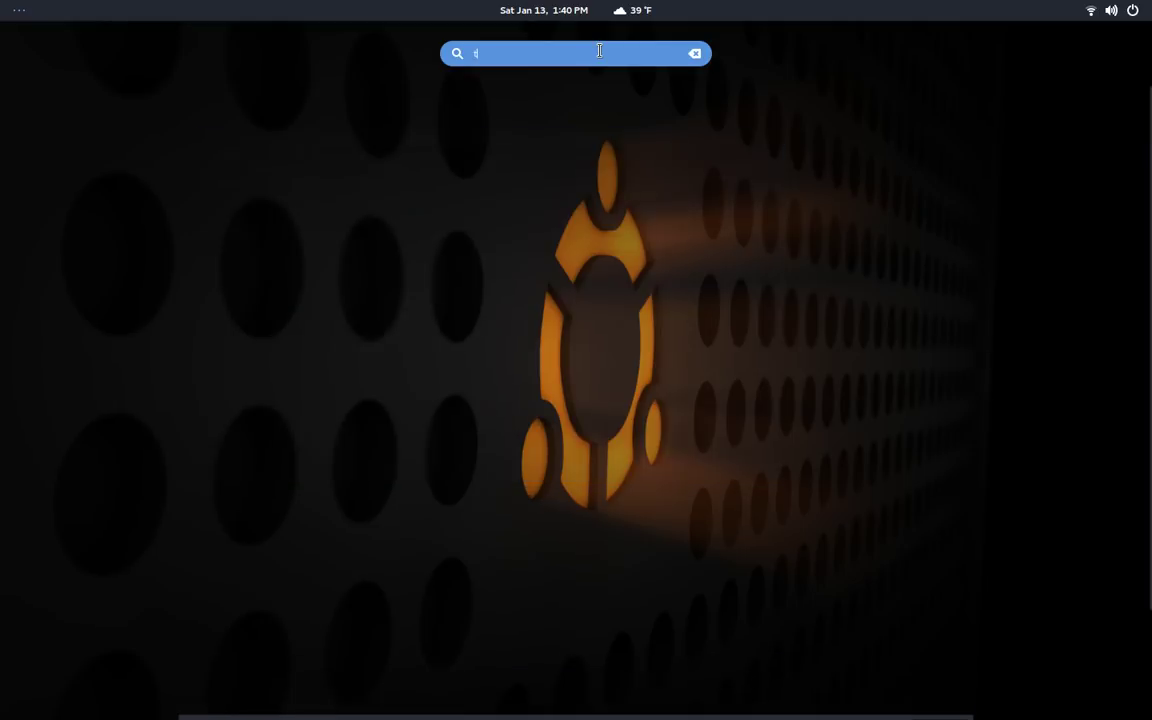
{"action": "key", "text": "Escape"}
{"action": "key", "text": "Escape"}
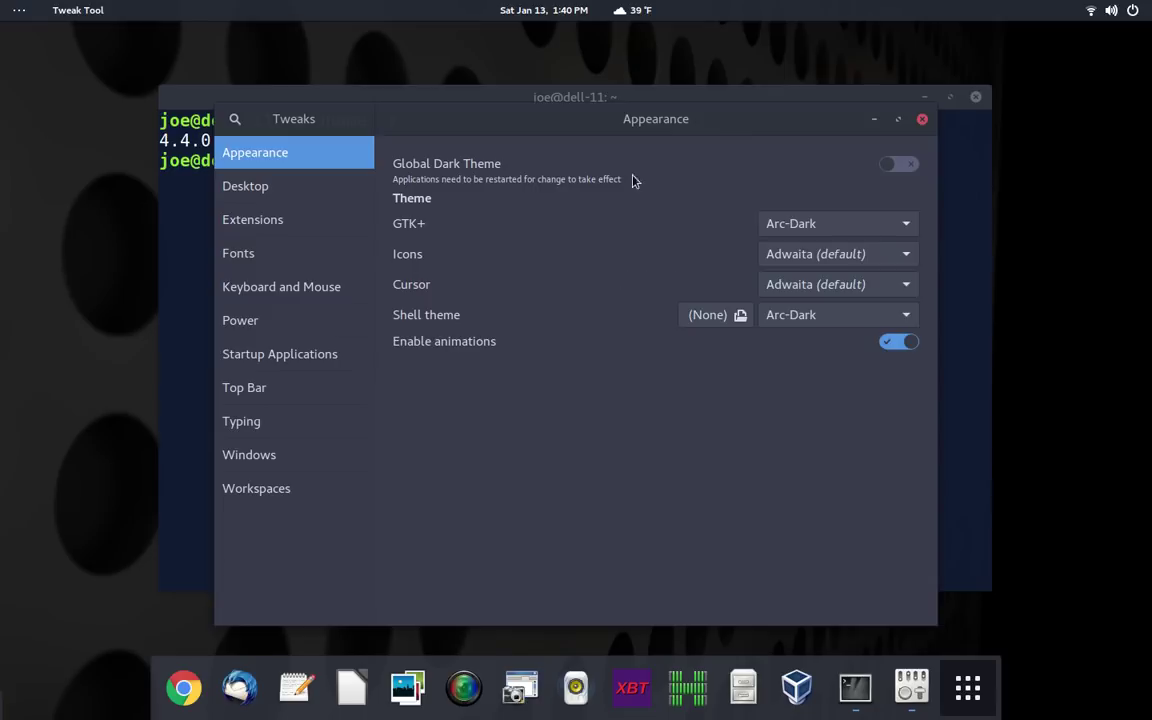
Step: Look through the pages of all installed applications and return to the Tweak Tool window
{"action": "left_click", "coordinate": [984, 709]}
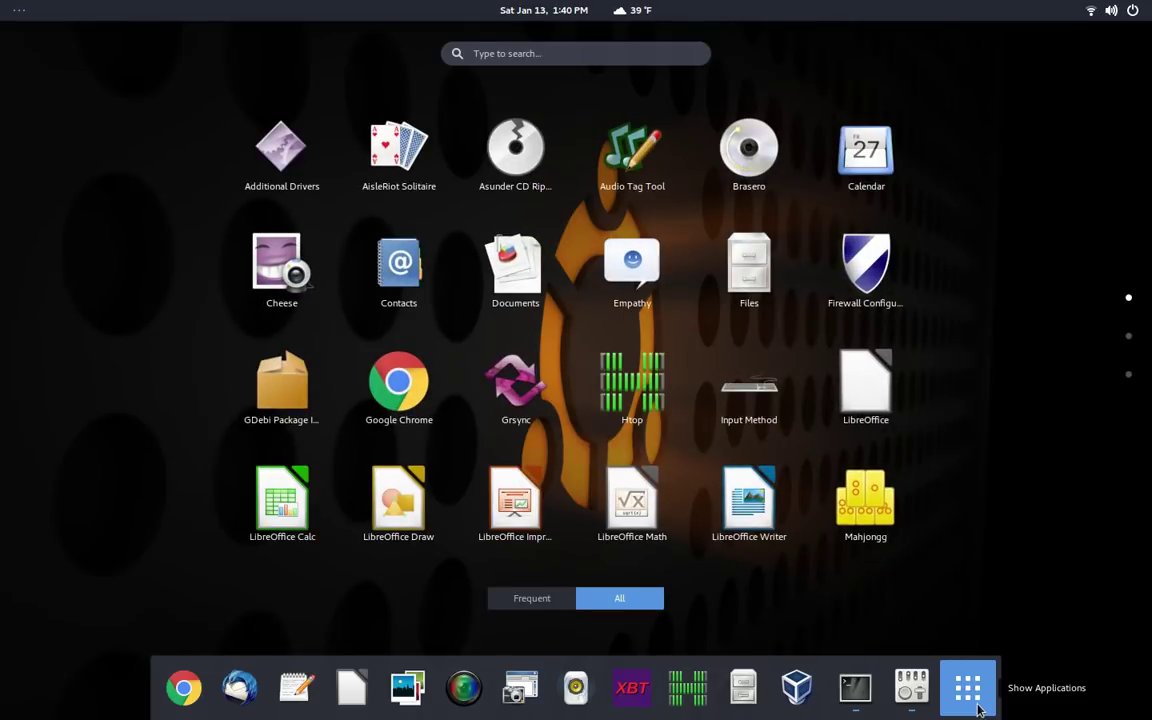
{"action": "scroll", "coordinate": [535, 338], "scroll_direction": "down", "scroll_amount": 2}
{"action": "scroll", "coordinate": [535, 336], "scroll_direction": "down", "scroll_amount": 1}
{"action": "scroll", "coordinate": [535, 334], "scroll_direction": "up", "scroll_amount": 2}
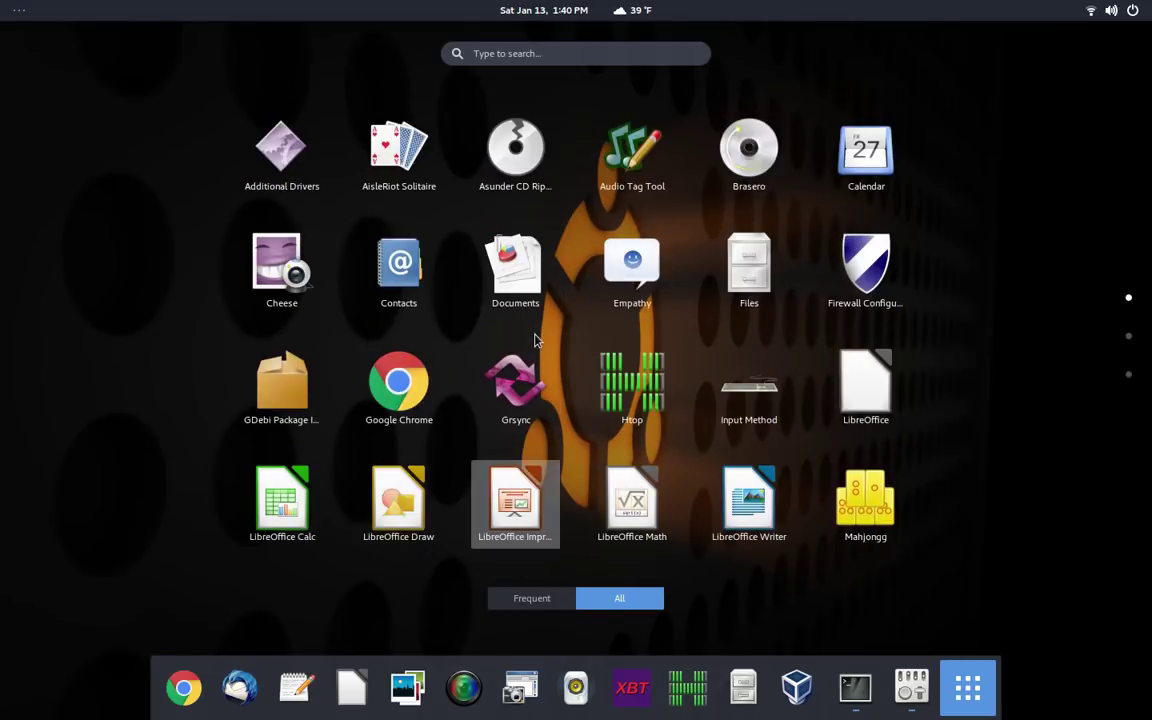
{"action": "left_click", "coordinate": [985, 688]}
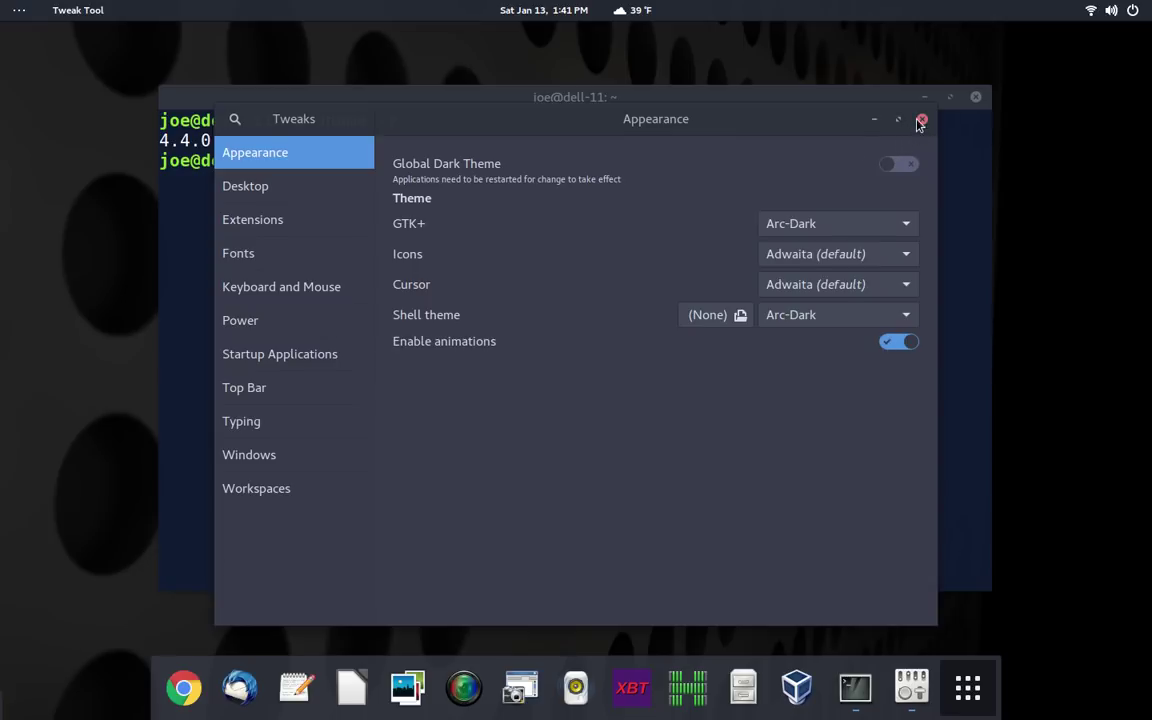
Step: Review the full list of shell extensions in Tweak Tool and close it
{"action": "left_click", "coordinate": [320, 222]}
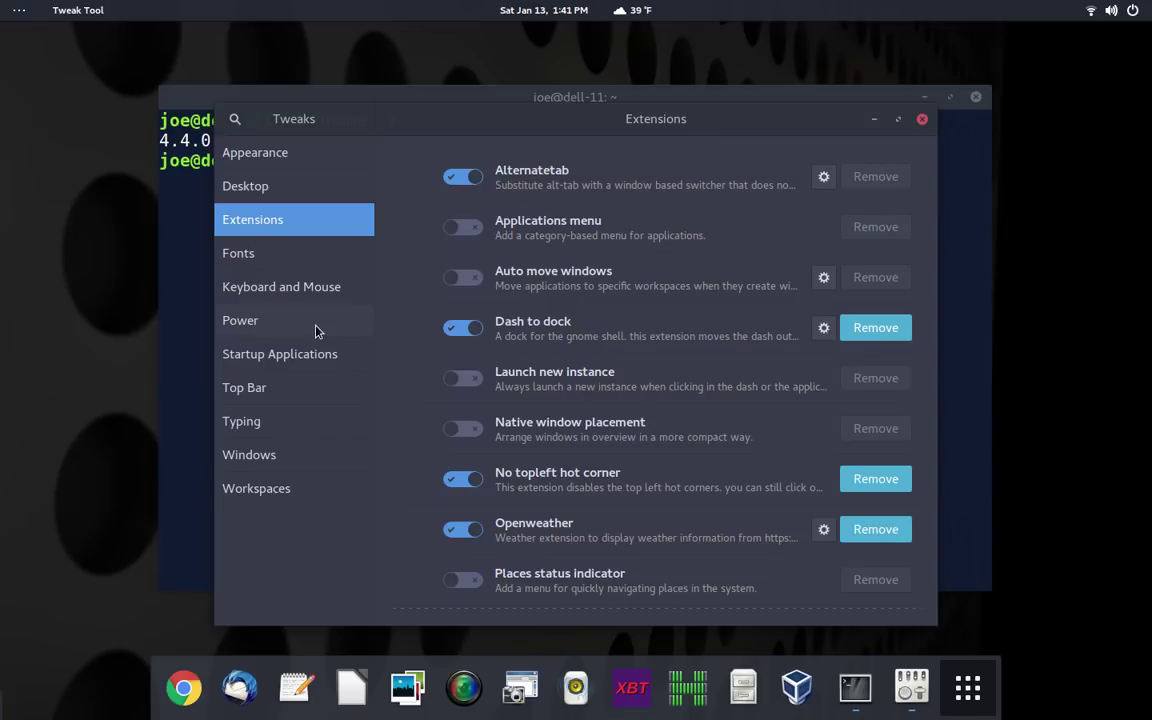
{"action": "scroll", "coordinate": [596, 380], "scroll_direction": "down", "scroll_amount": 3}
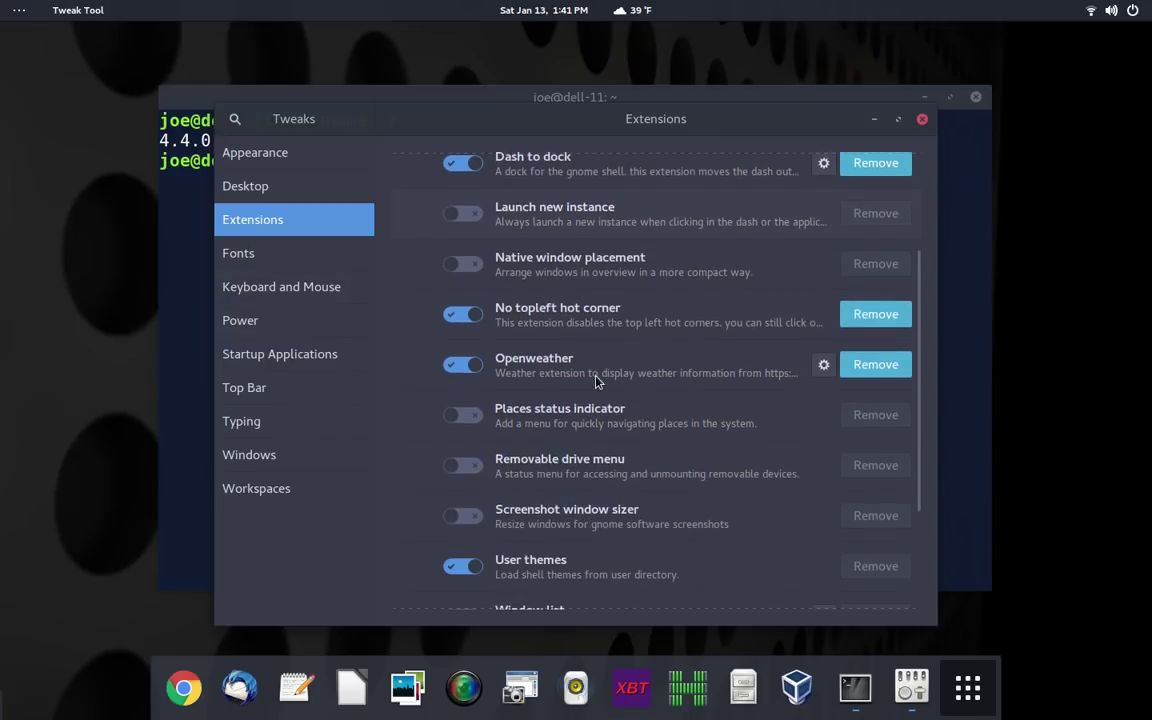
{"action": "scroll", "coordinate": [596, 380], "scroll_direction": "down", "scroll_amount": 3}
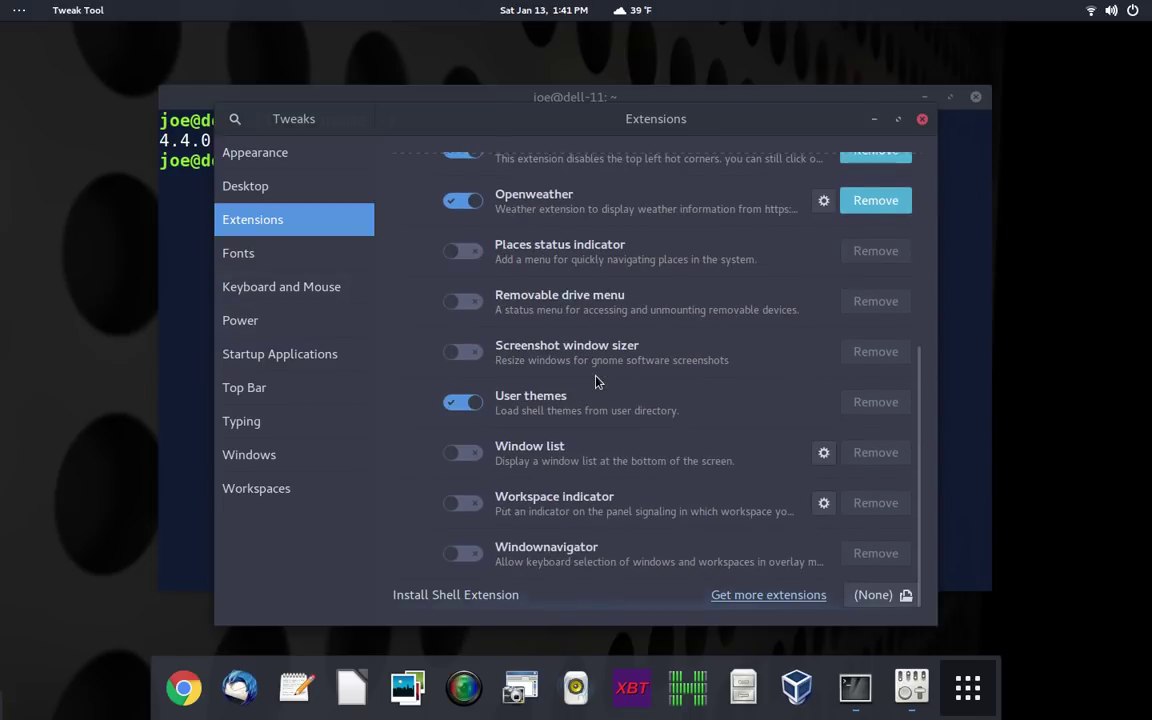
{"action": "scroll", "coordinate": [596, 590], "scroll_direction": "up", "scroll_amount": 6}
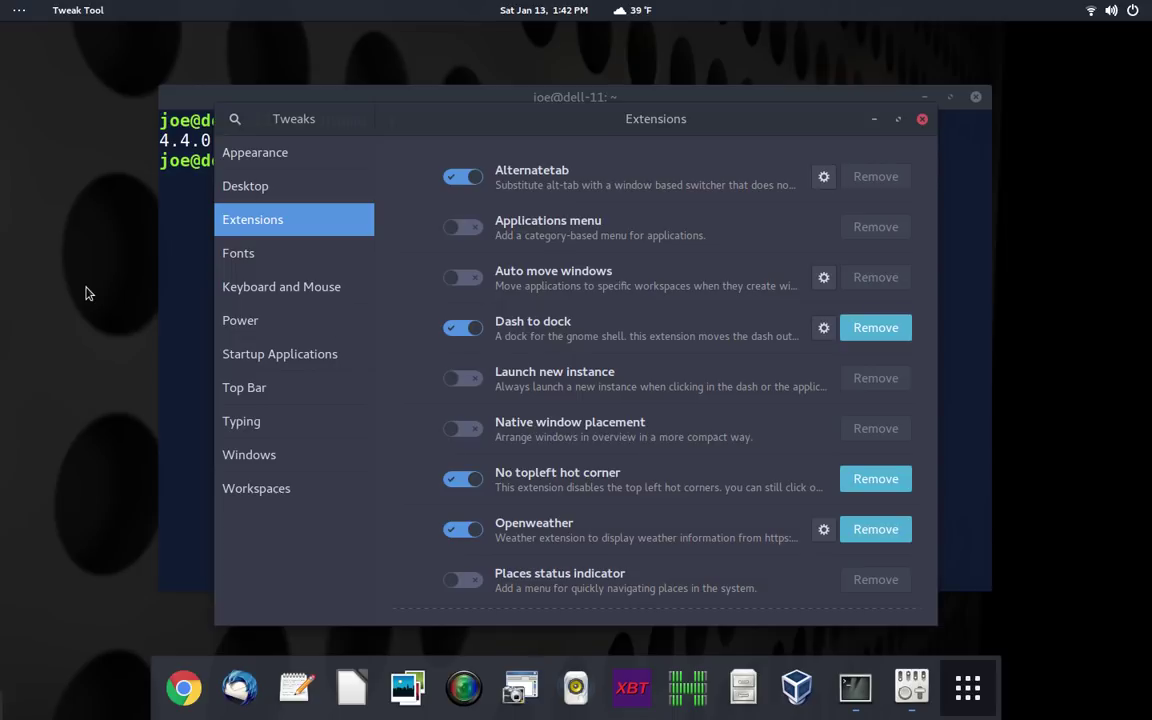
{"action": "left_click", "coordinate": [922, 119]}
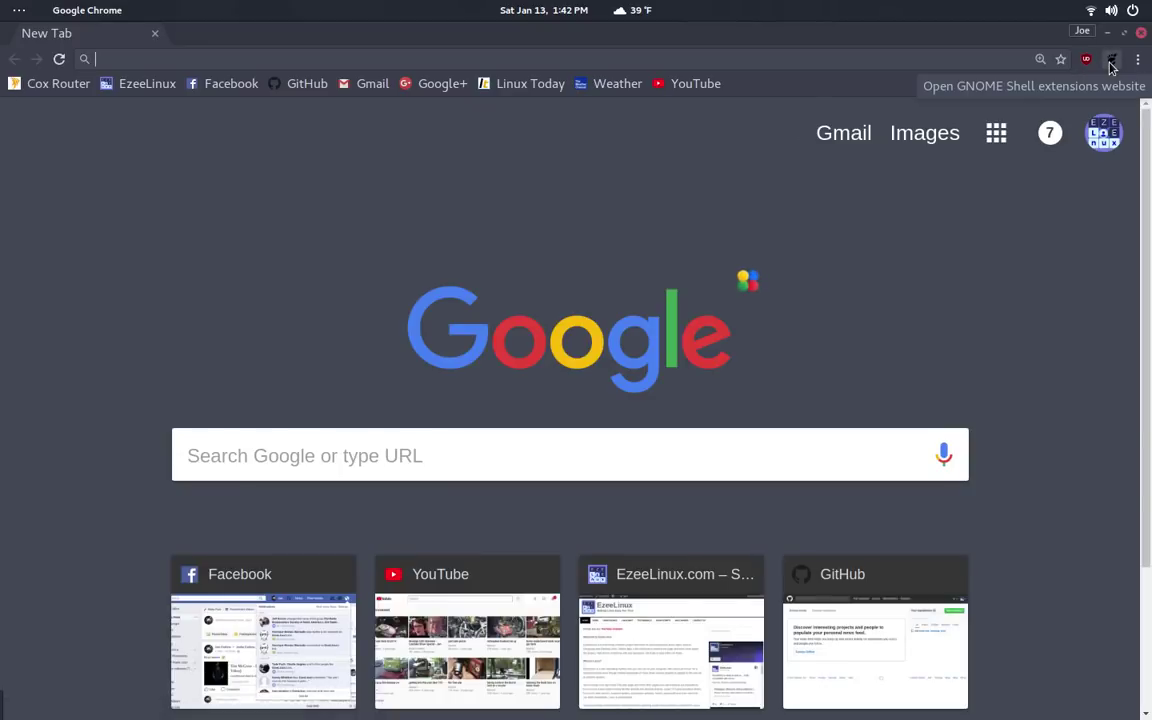
Step: Open the GNOME Shell extensions website from Chrome and look through its Installed Extensions list
{"action": "left_click", "coordinate": [1111, 60]}
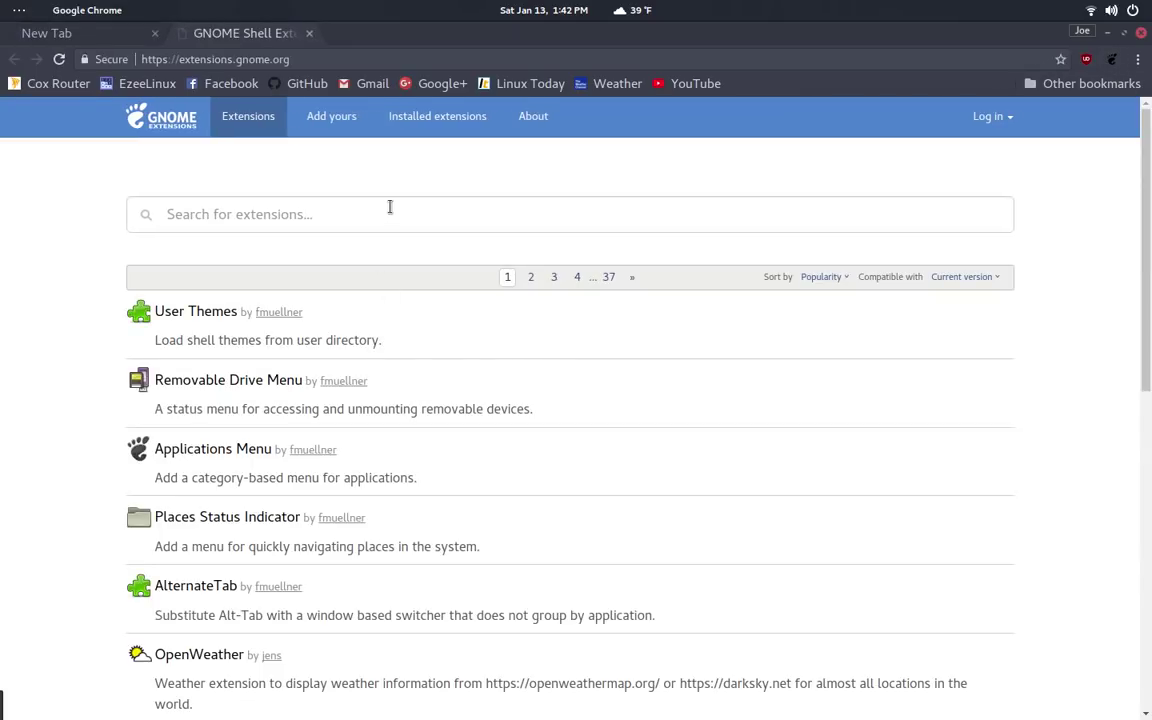
{"action": "left_click", "coordinate": [335, 114]}
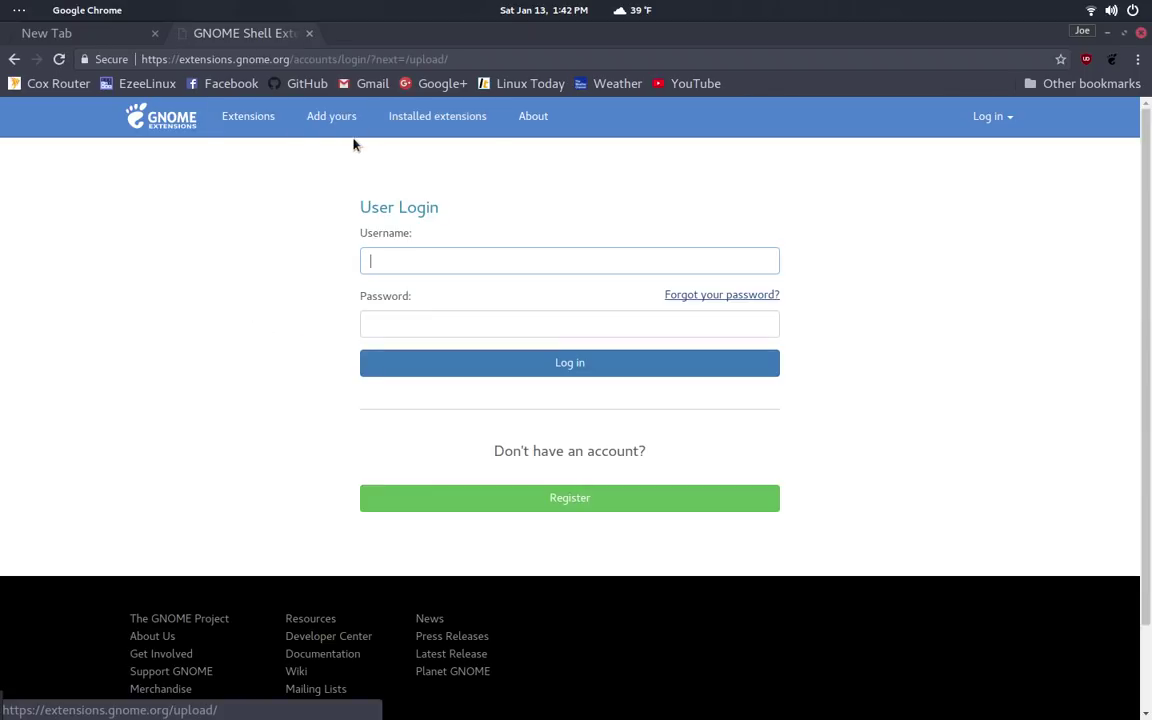
{"action": "left_click", "coordinate": [405, 131]}
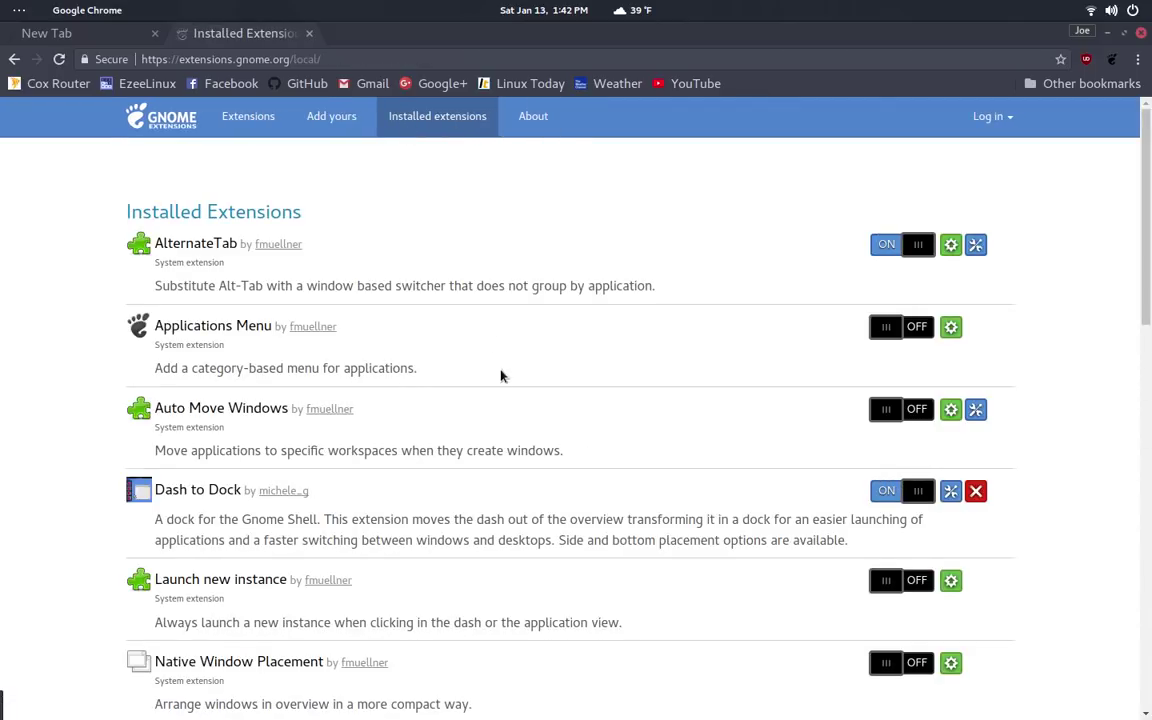
{"action": "scroll", "coordinate": [500, 374], "scroll_direction": "down", "scroll_amount": 5}
{"action": "scroll", "coordinate": [502, 376], "scroll_direction": "down", "scroll_amount": 4}
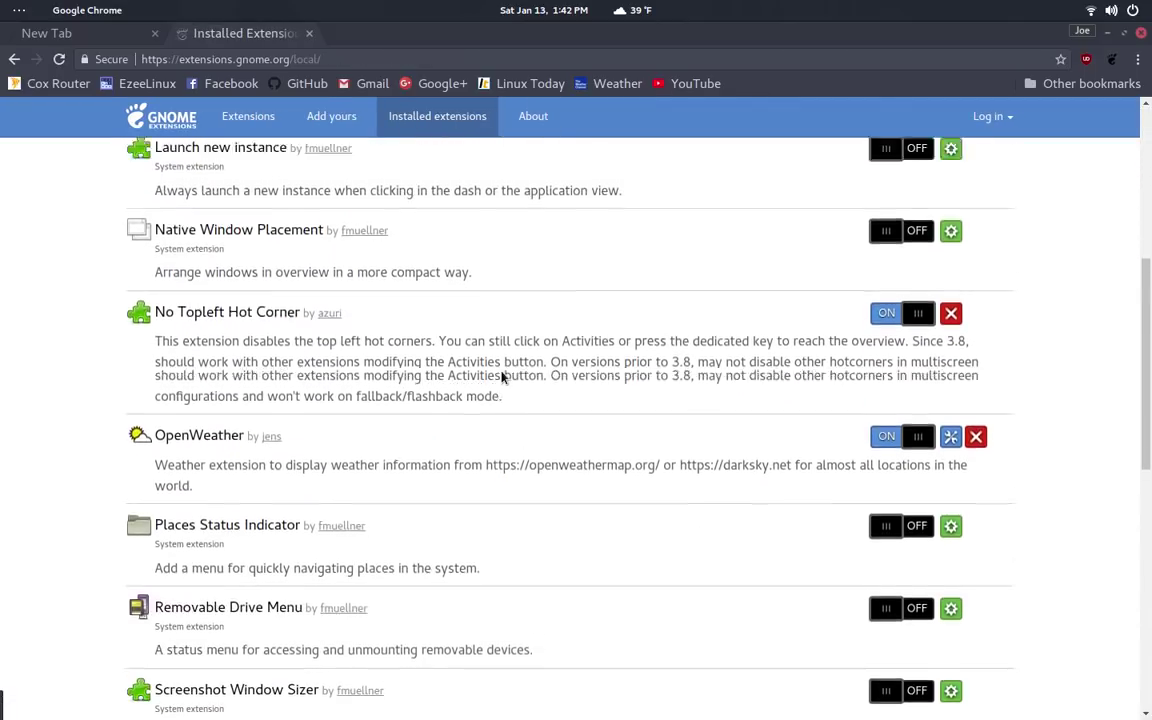
{"action": "scroll", "coordinate": [502, 376], "scroll_direction": "up", "scroll_amount": 9}
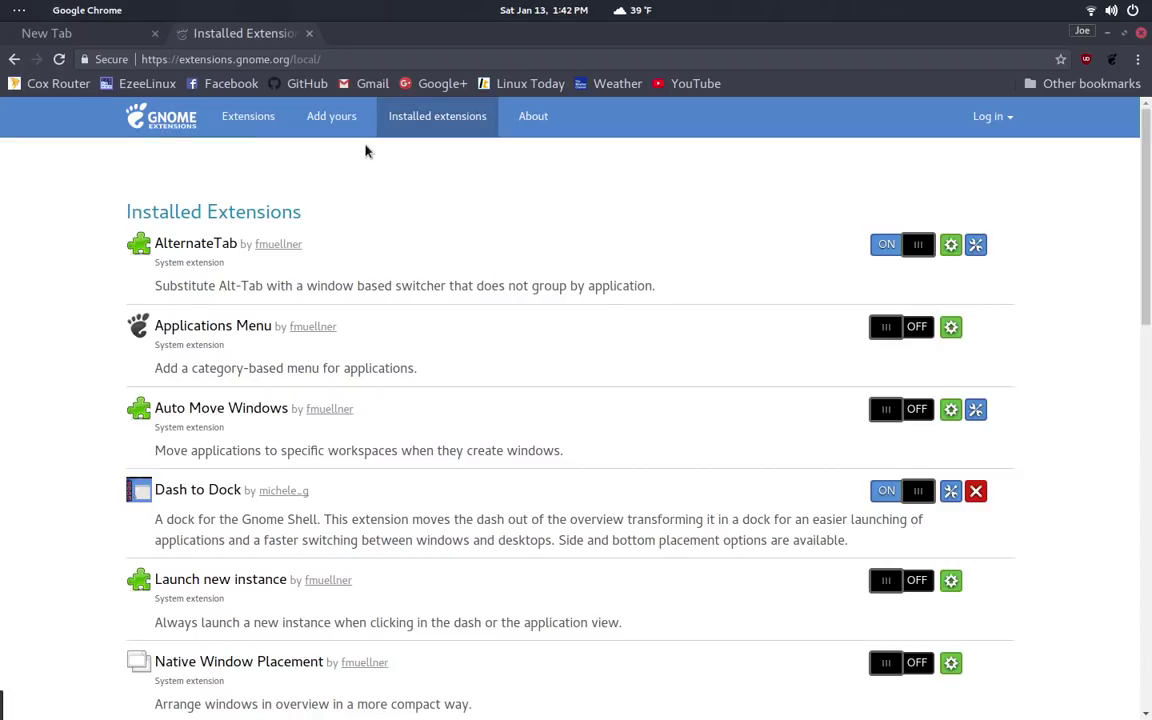
Step: Return to the website's main extensions listing and close the browser
{"action": "left_click", "coordinate": [166, 121]}
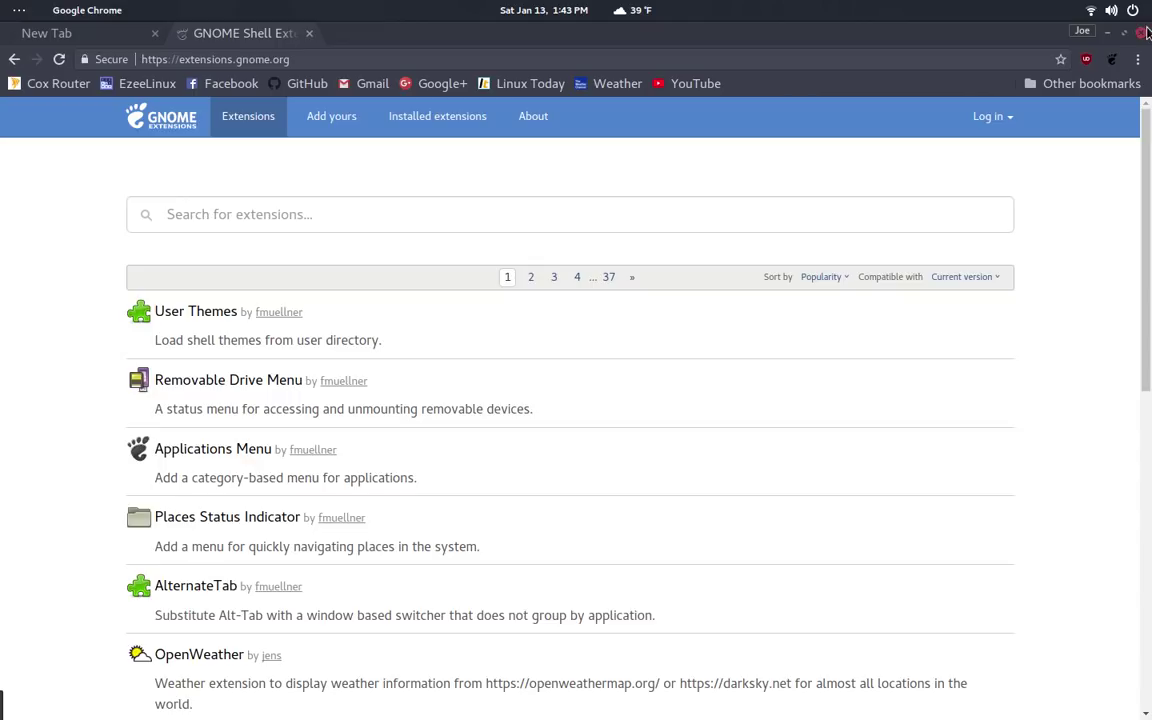
{"action": "left_click", "coordinate": [1141, 32]}
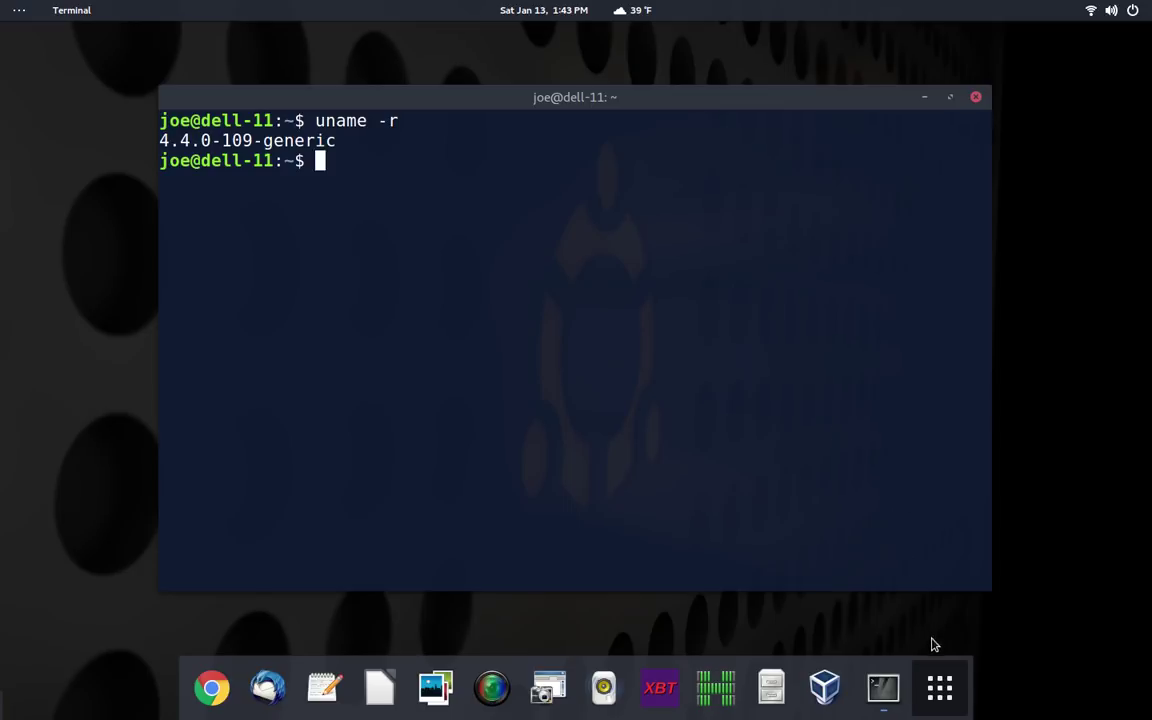
Step: Find mpv Media Player among all installed applications and launch it
{"action": "left_click", "coordinate": [942, 684]}
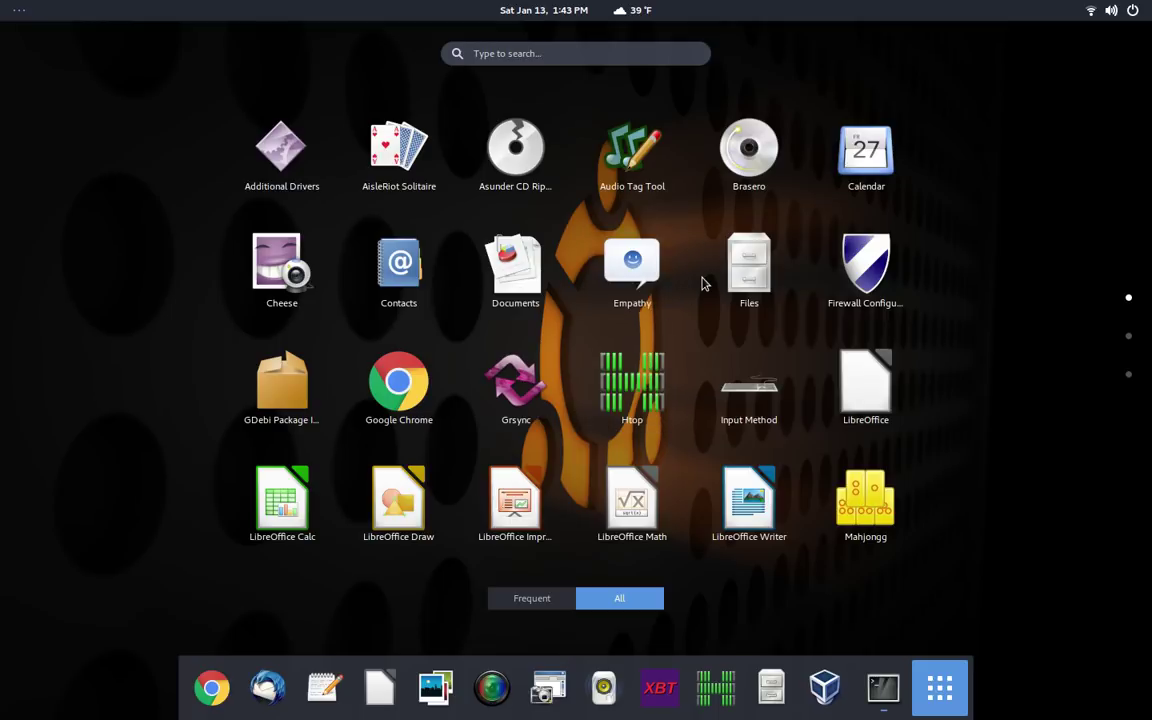
{"action": "scroll", "coordinate": [701, 284], "scroll_direction": "down", "scroll_amount": 2}
{"action": "scroll", "coordinate": [701, 284], "scroll_direction": "up", "scroll_amount": 2}
{"action": "scroll", "coordinate": [695, 266], "scroll_direction": "down", "scroll_amount": 1}
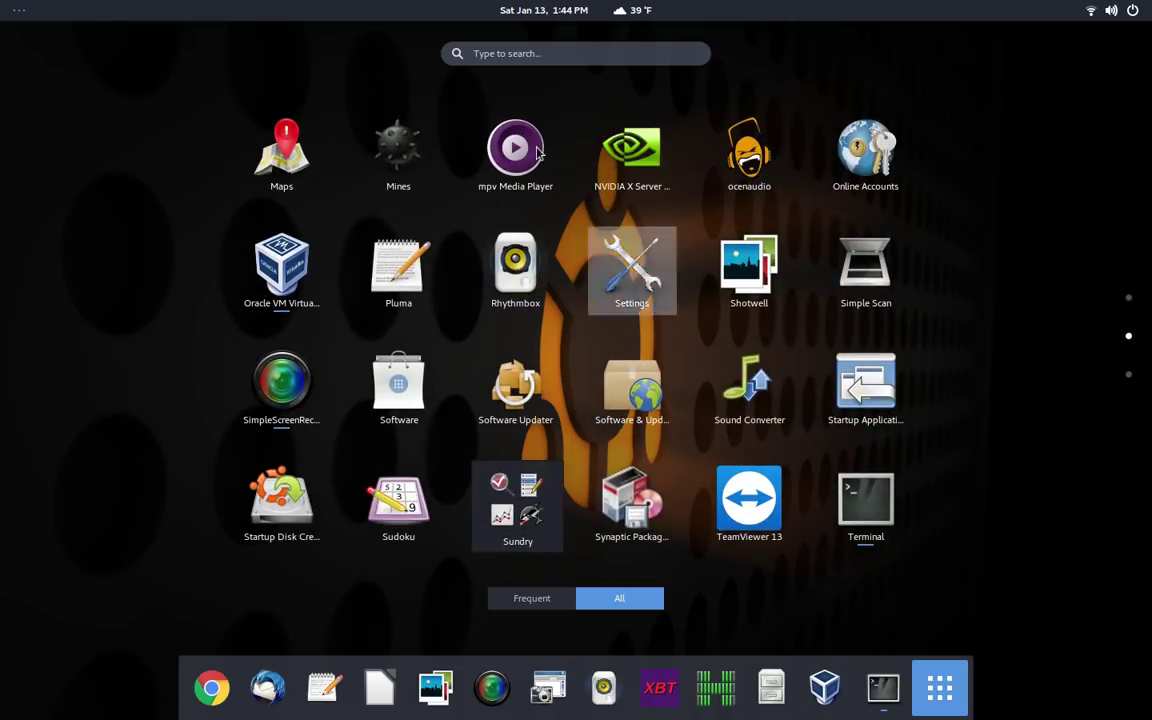
{"action": "left_click", "coordinate": [494, 122]}
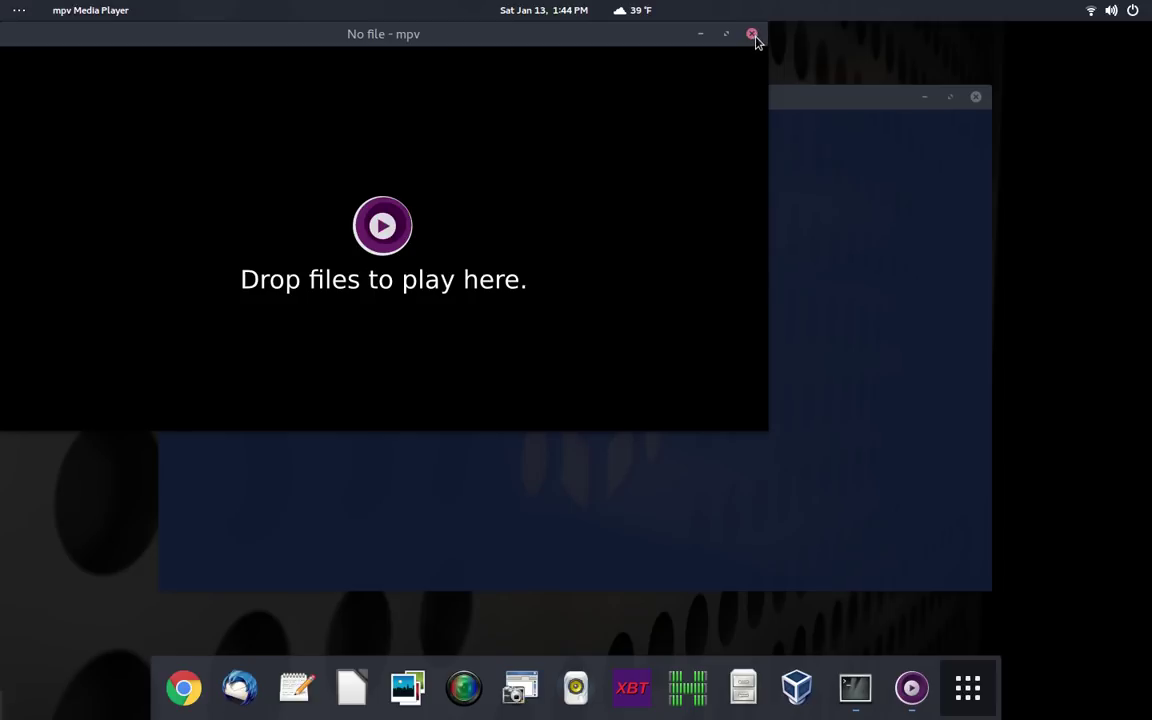
Step: Close mpv Media Player, find Rhythmbox among all installed applications, and open it for a brief look before closing it
{"action": "left_click", "coordinate": [752, 36]}
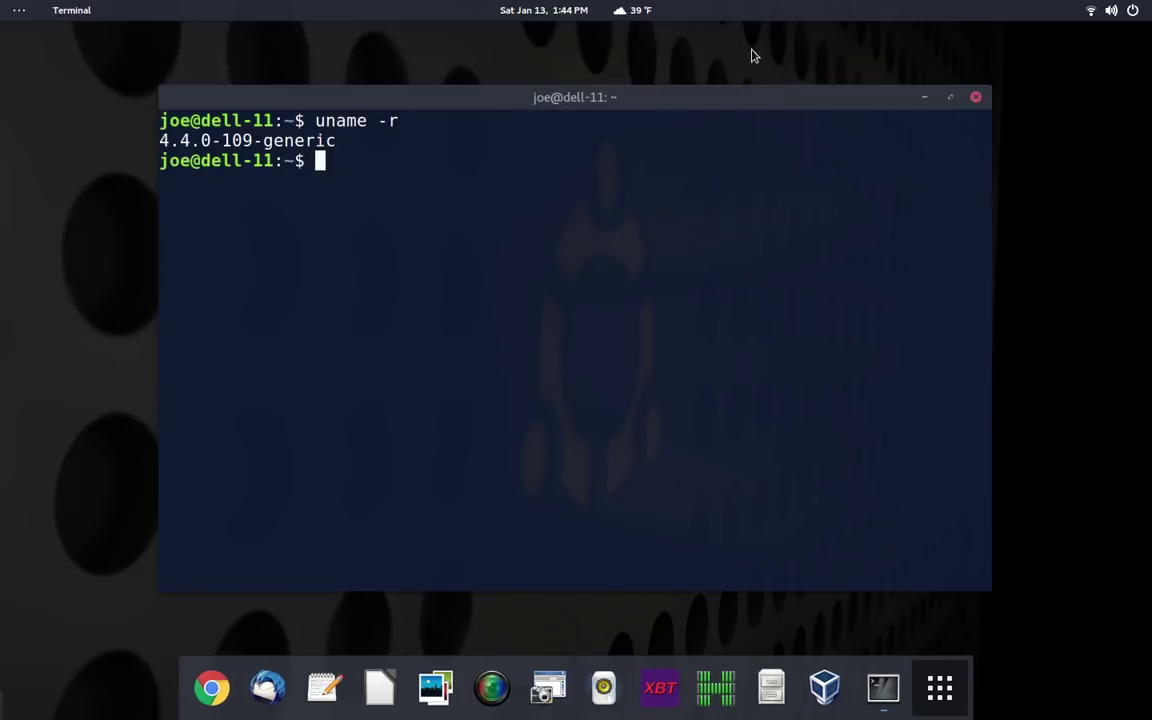
{"action": "left_click", "coordinate": [945, 690]}
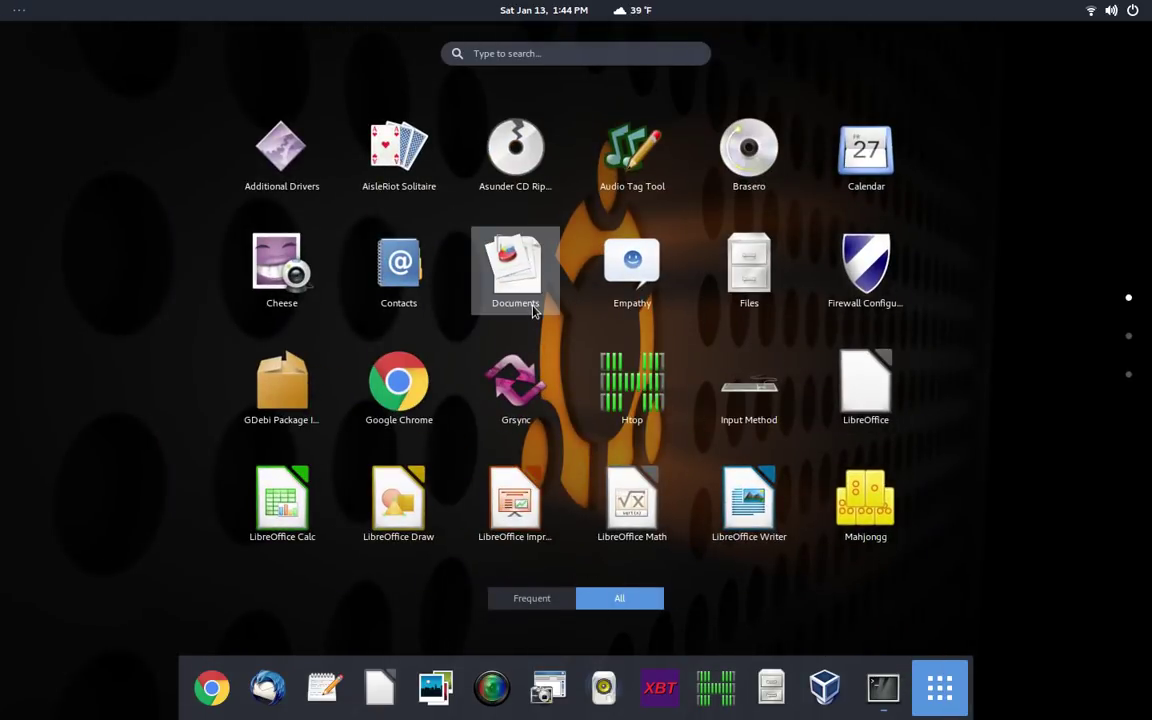
{"action": "scroll", "coordinate": [533, 311], "scroll_direction": "down", "scroll_amount": 1}
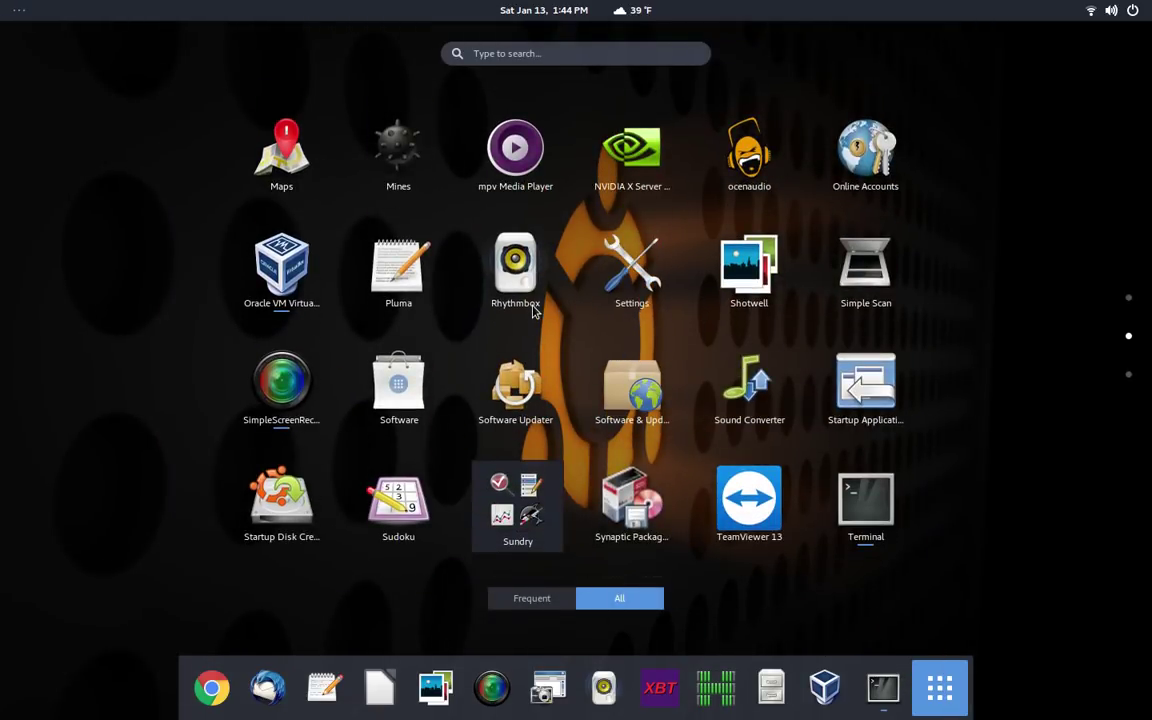
{"action": "left_click", "coordinate": [498, 289]}
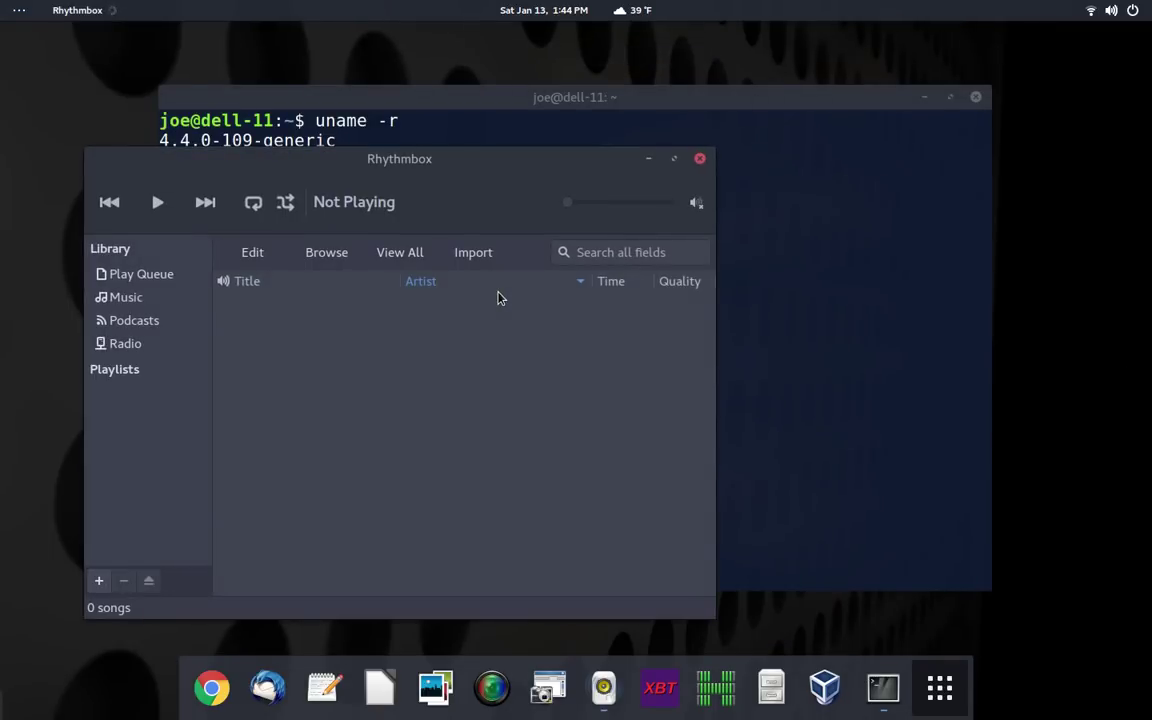
{"action": "left_click", "coordinate": [700, 159]}
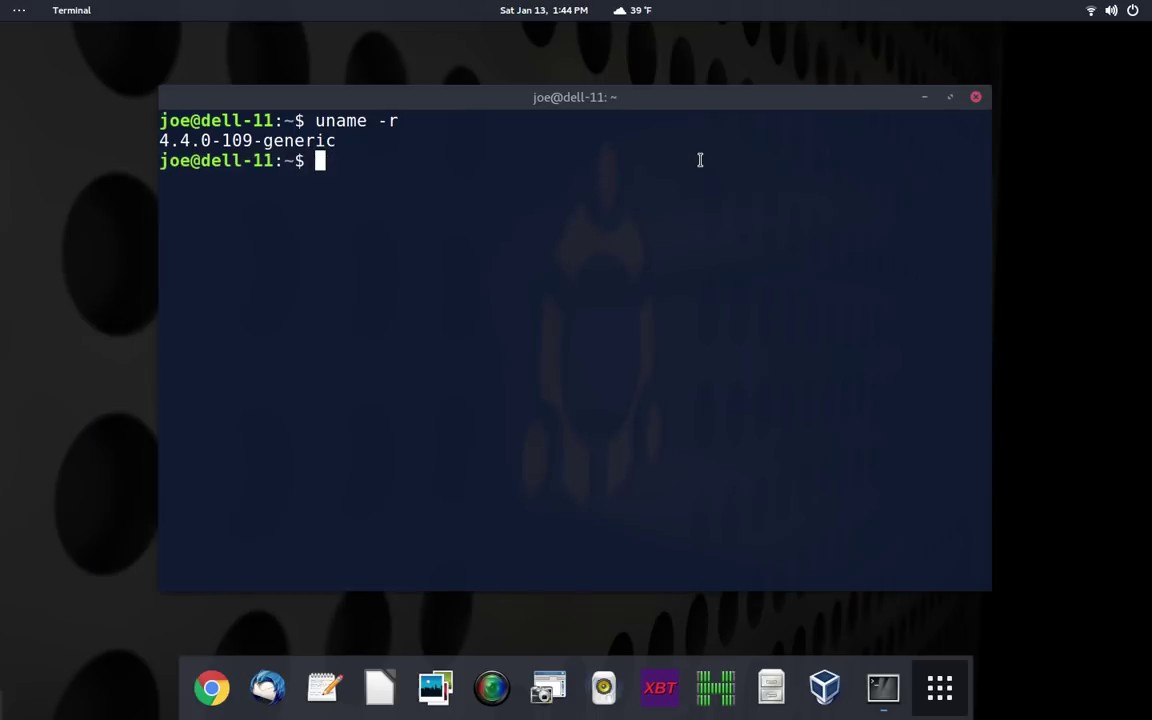
Step: Look through the list of all installed applications, launch the Pluma text editor and move its window clear of the screen edge
{"action": "left_click", "coordinate": [940, 668]}
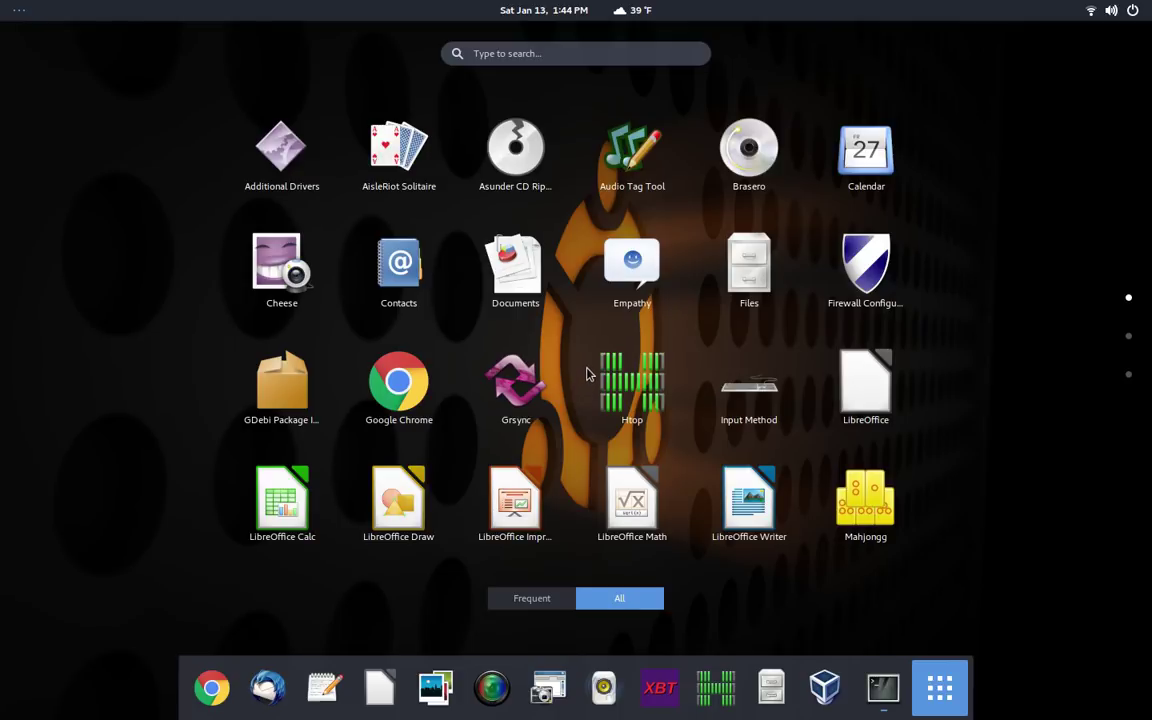
{"action": "scroll", "coordinate": [588, 374], "scroll_direction": "down", "scroll_amount": 1}
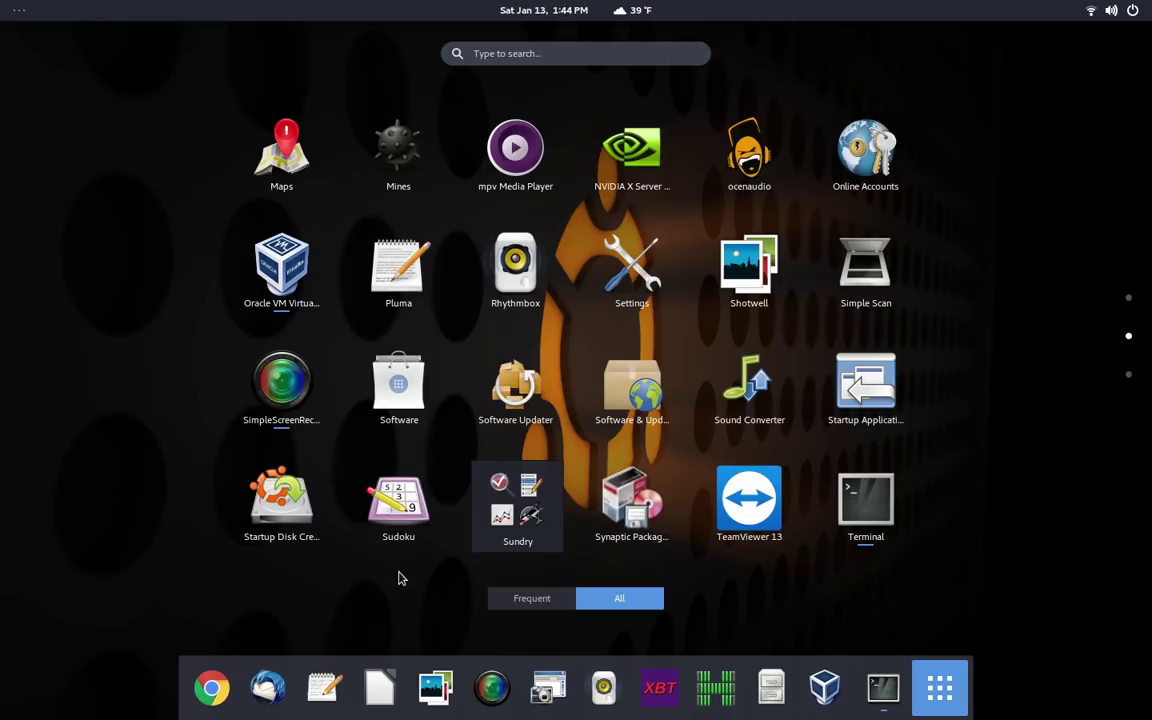
{"action": "left_click", "coordinate": [330, 684]}
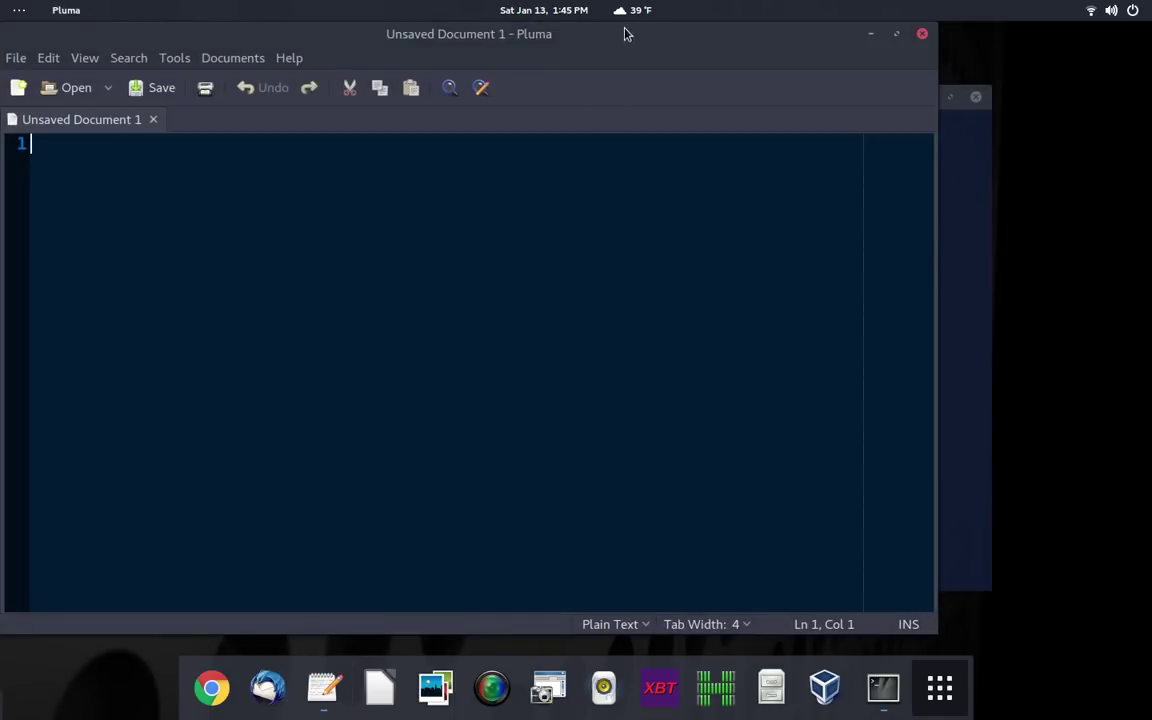
{"action": "left_click_drag", "start_coordinate": [625, 29], "coordinate": [693, 48]}
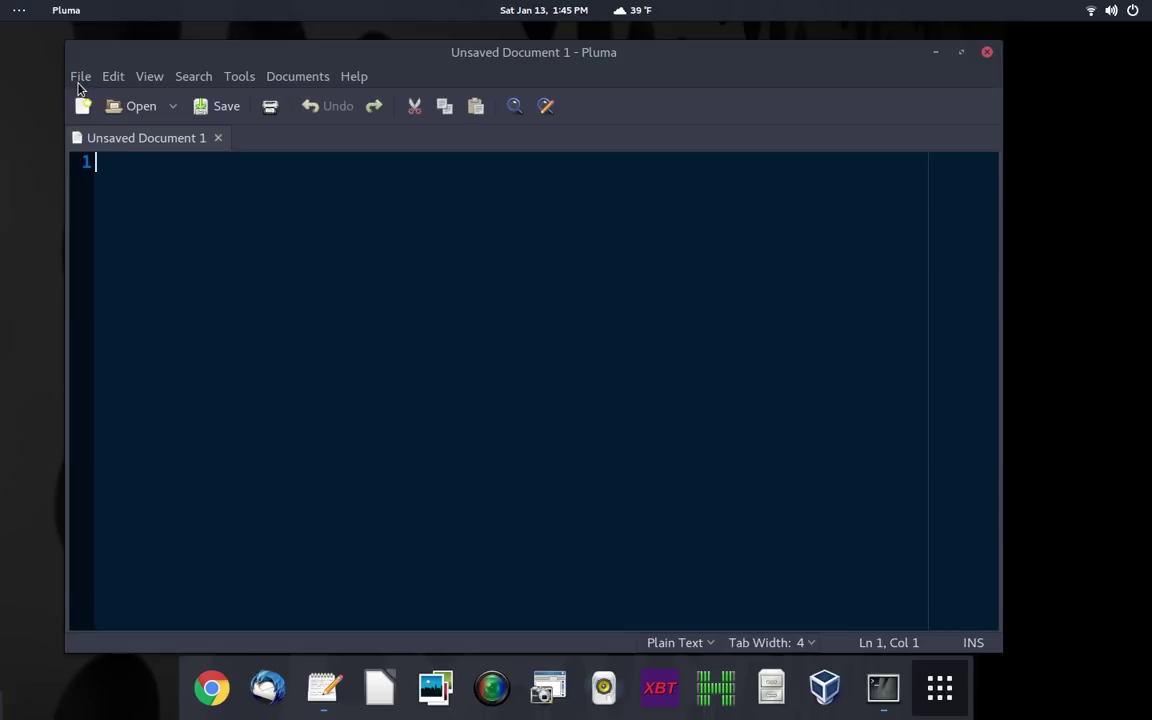
Step: Open the recent file xbt-install.sh in Pluma, skim through the script and close the editor
{"action": "left_click", "coordinate": [78, 83]}
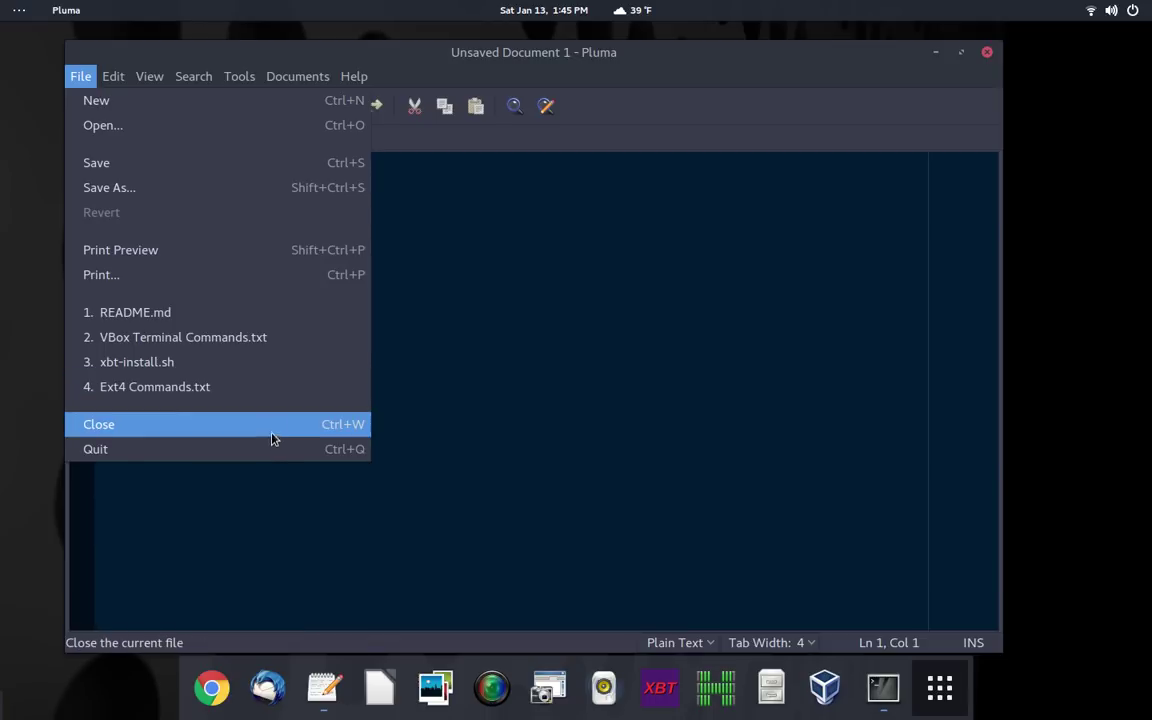
{"action": "left_click", "coordinate": [258, 371]}
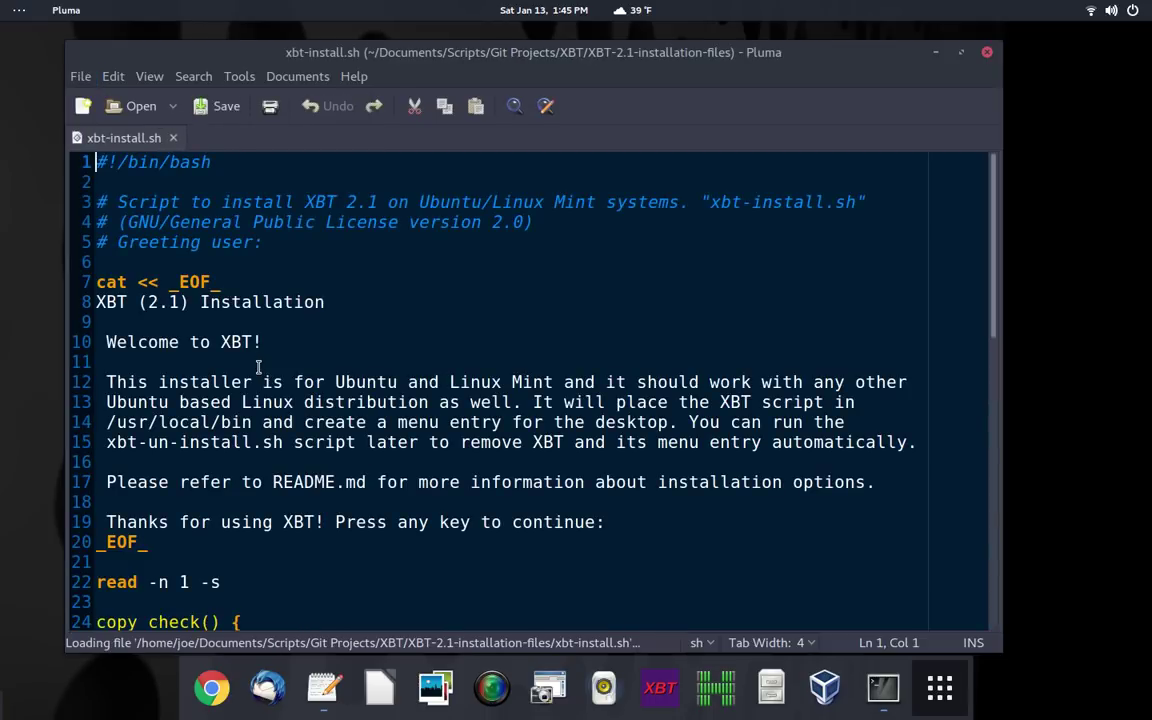
{"action": "scroll", "coordinate": [778, 276], "scroll_direction": "down", "scroll_amount": 8}
{"action": "scroll", "coordinate": [778, 276], "scroll_direction": "up", "scroll_amount": 8}
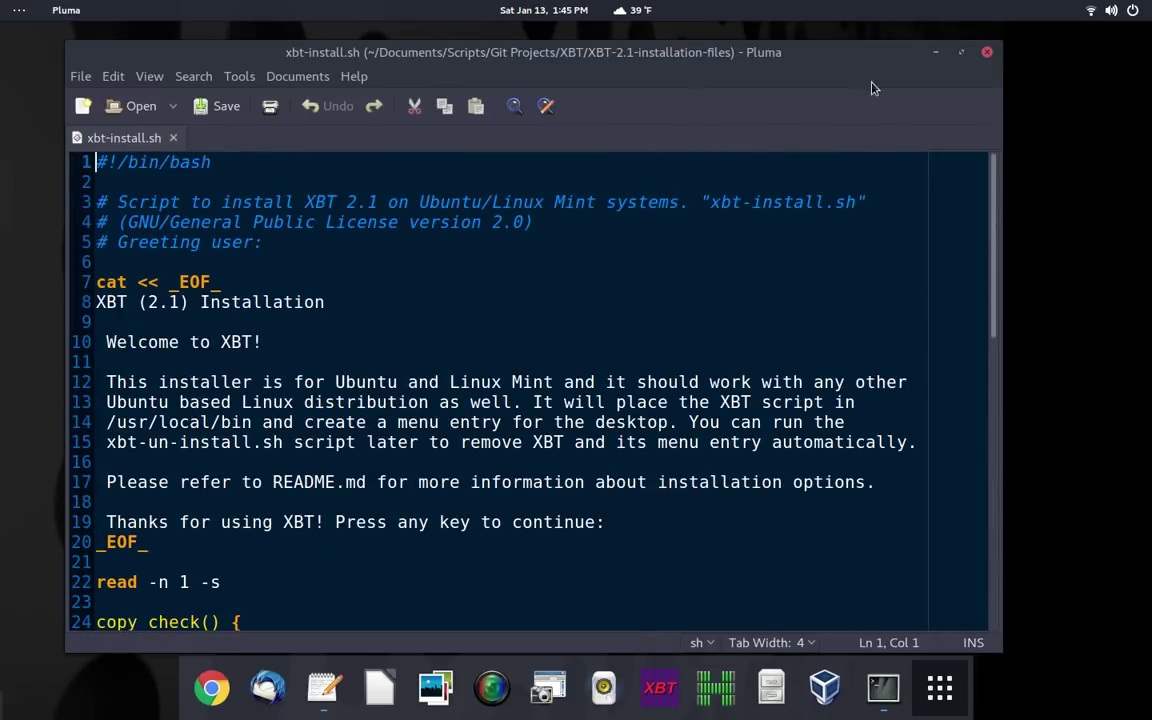
{"action": "left_click", "coordinate": [986, 53]}
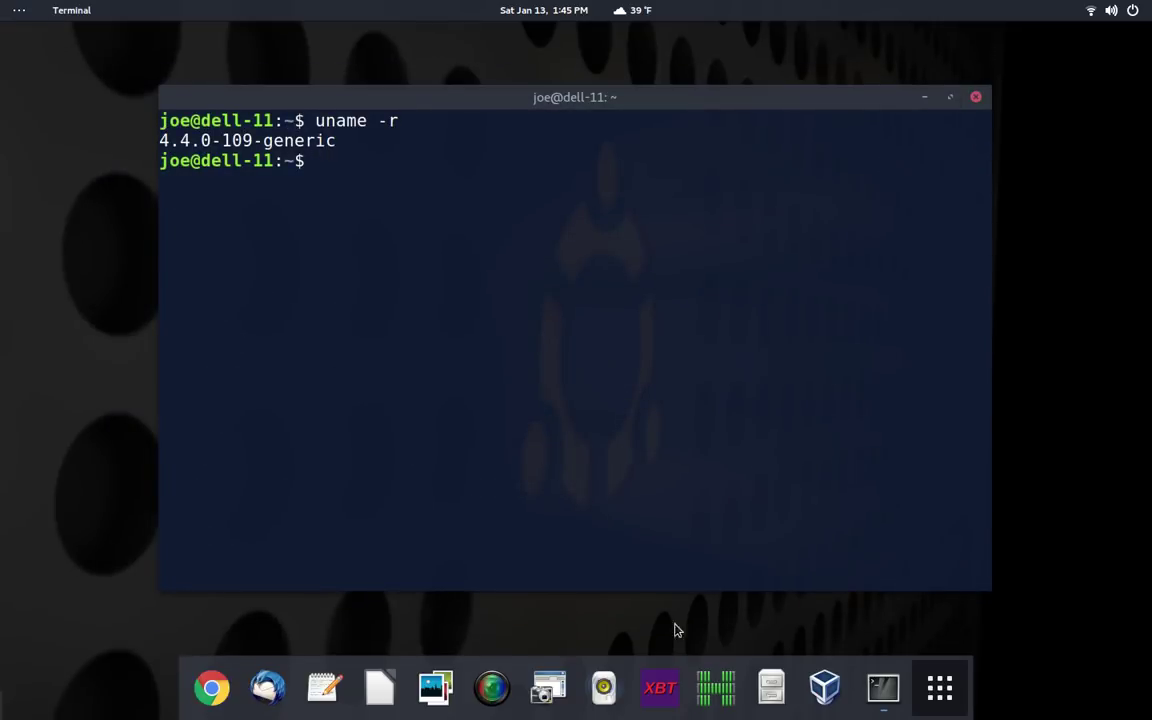
Step: Launch Htop, move its window towards the middle of the desktop to examine processor and memory usage, and quit it
{"action": "left_click", "coordinate": [715, 687]}
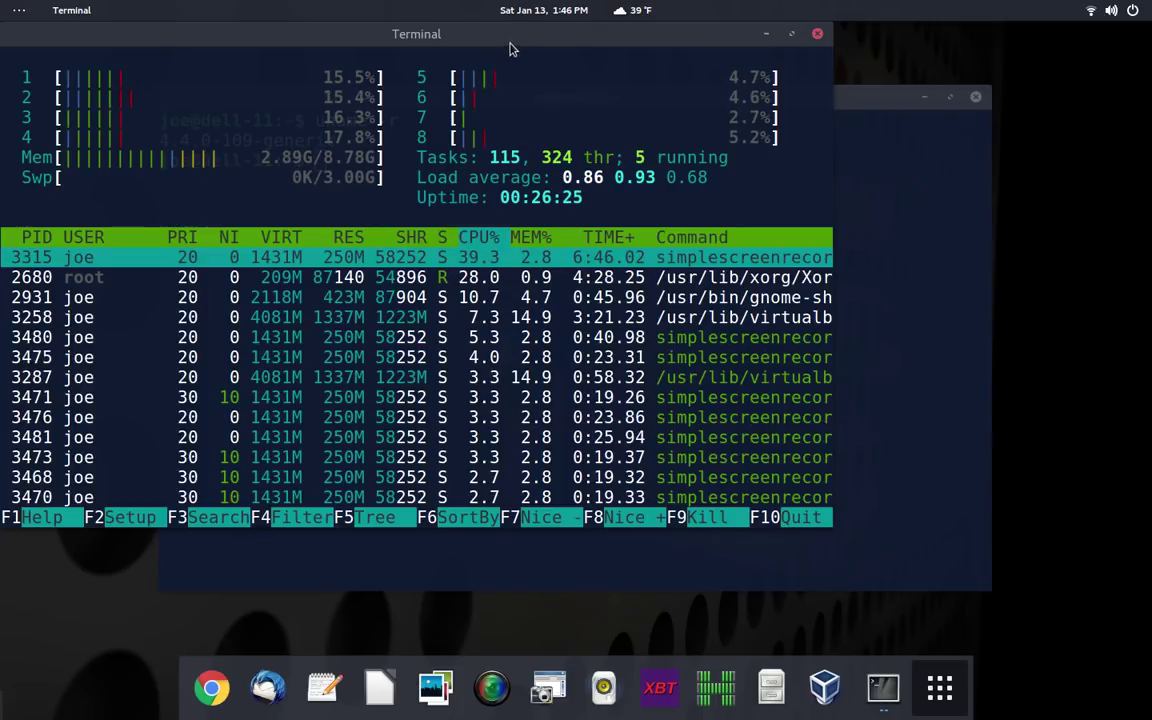
{"action": "left_click_drag", "start_coordinate": [510, 49], "coordinate": [635, 109]}
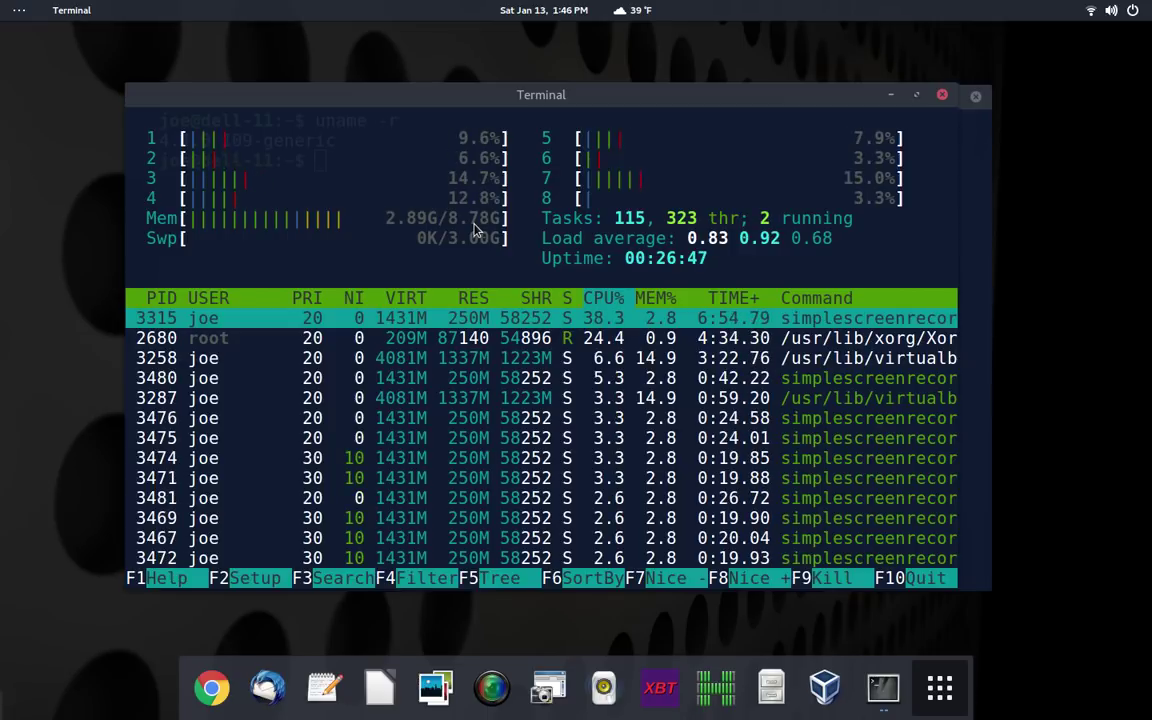
{"action": "key", "text": "q"}
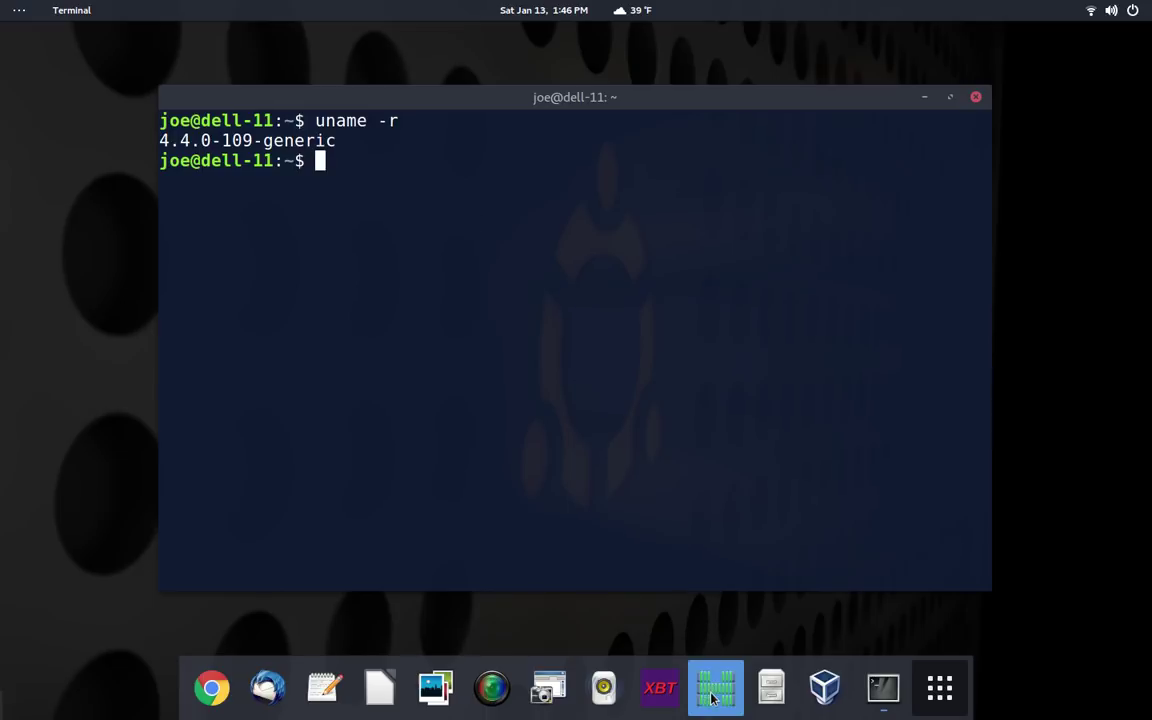
Step: Launch the XBT external backup tool, review its main menu options and close it
{"action": "left_click", "coordinate": [681, 708]}
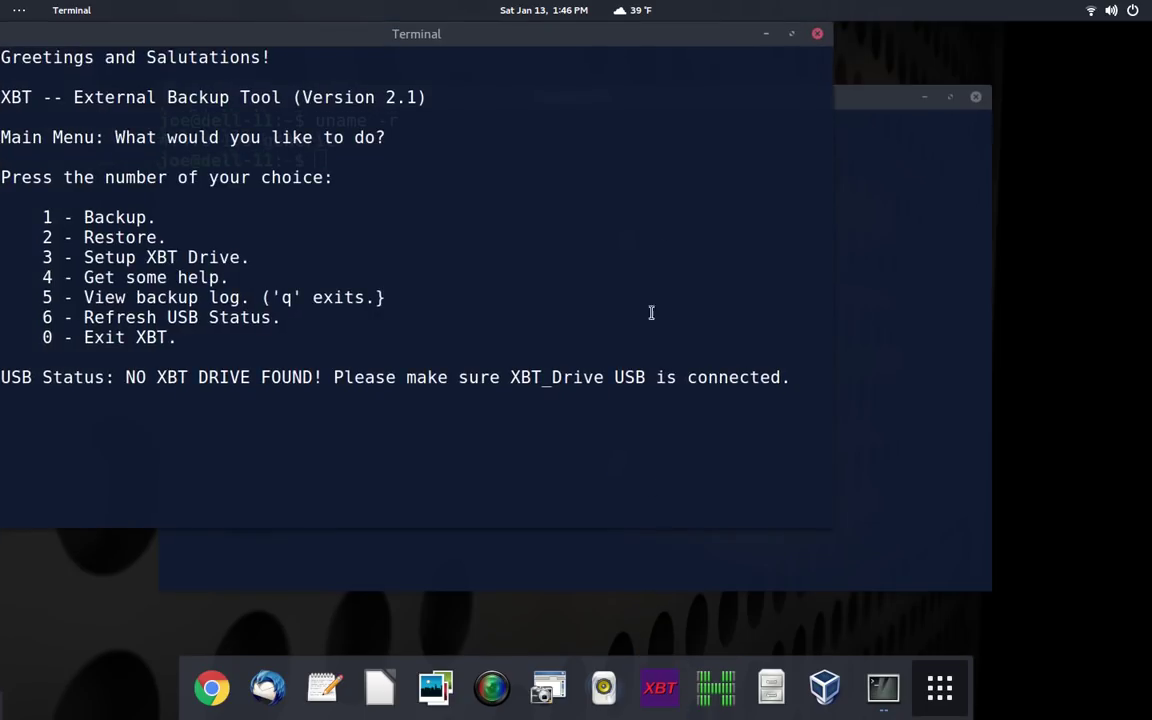
{"action": "left_click", "coordinate": [818, 37]}
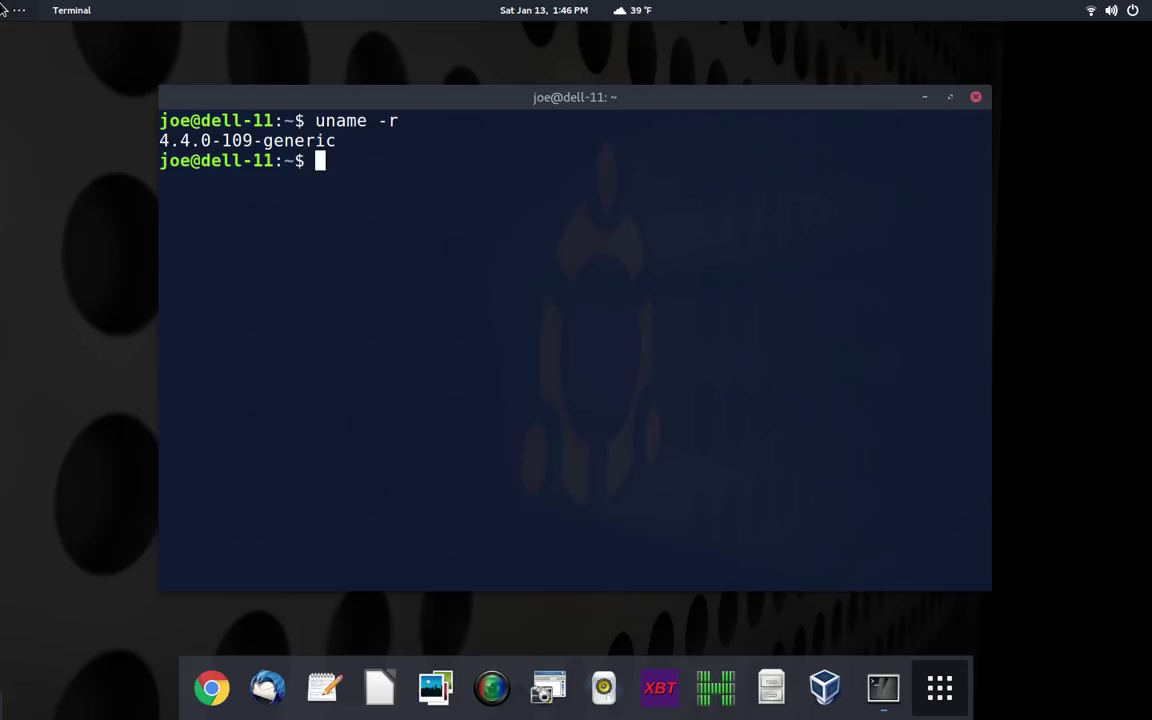
Step: Show the activities overview with its open windows and workspaces, return to the desktop and move the terminal window slightly upward
{"action": "mouse_move", "coordinate": [2, 8]}
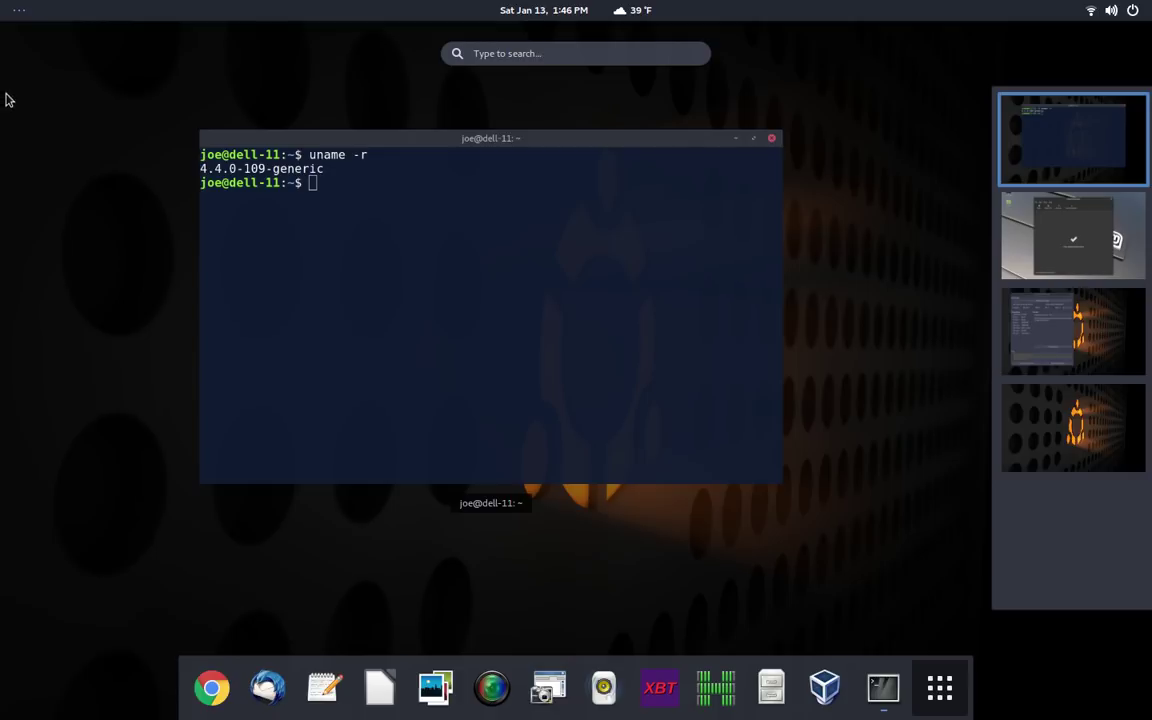
{"action": "left_click", "coordinate": [5, 14]}
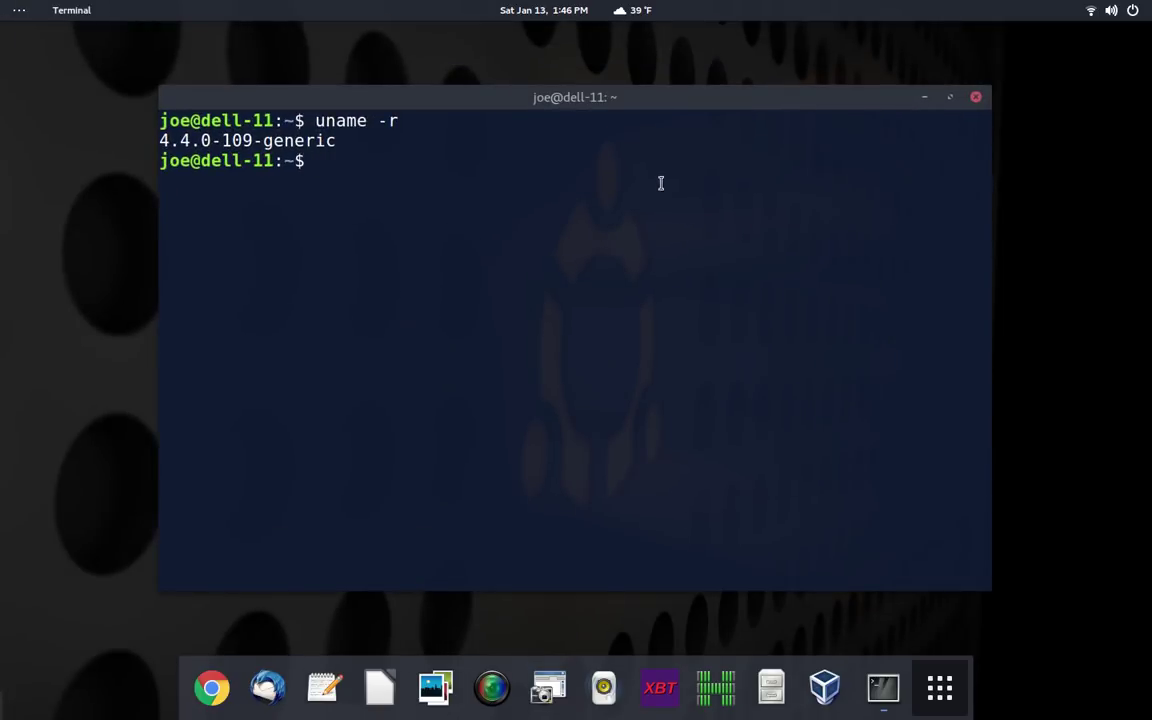
{"action": "mouse_move", "coordinate": [681, 95]}
{"action": "left_mouse_down"}
{"action": "mouse_move", "coordinate": [681, 280]}
{"action": "mouse_move", "coordinate": [668, 301]}
{"action": "mouse_move", "coordinate": [635, 57]}
{"action": "mouse_move", "coordinate": [669, 74]}
{"action": "left_mouse_up"}
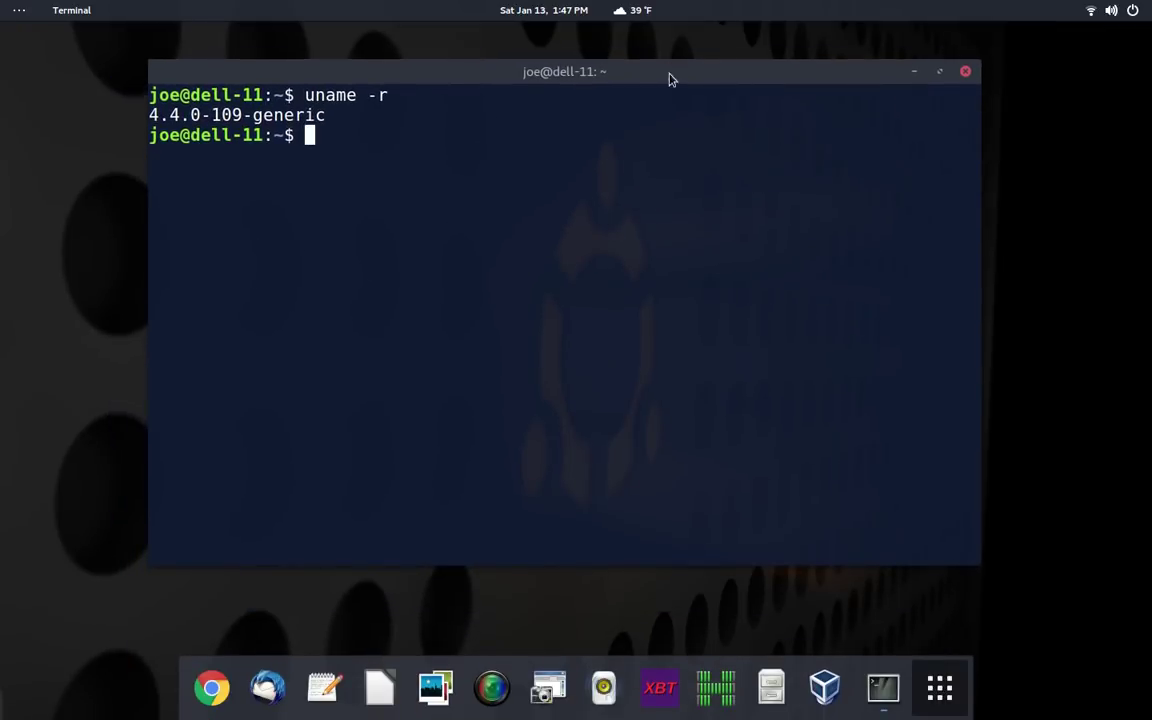